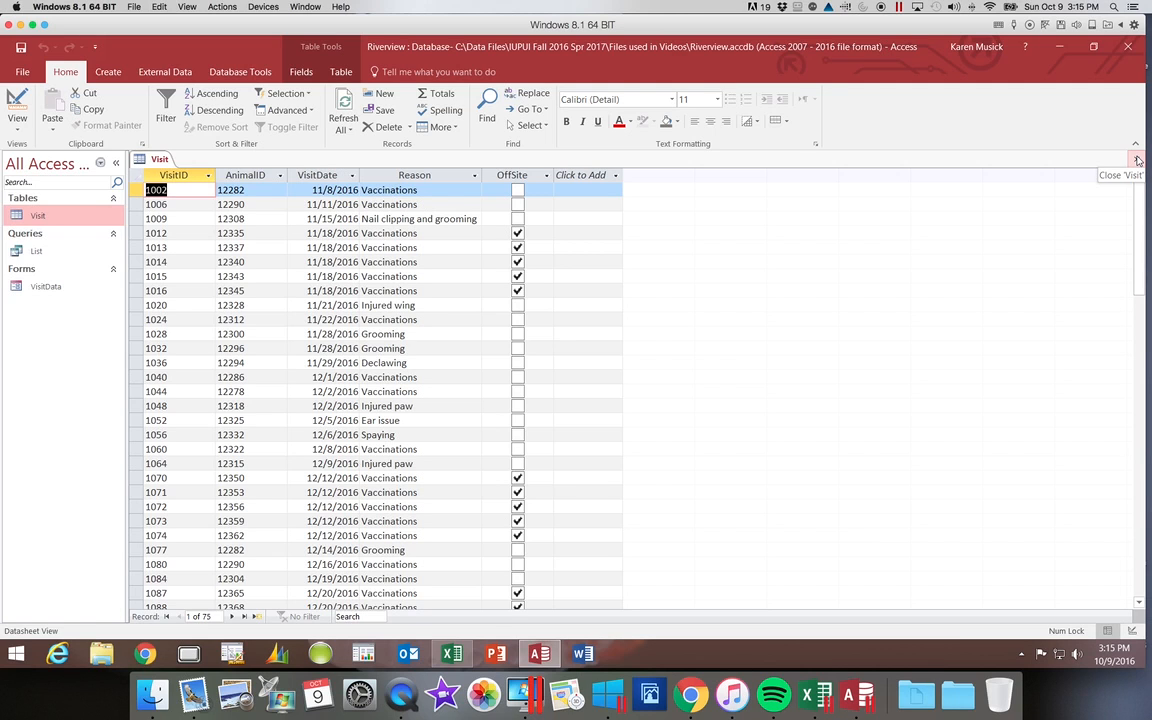
Review the records in the List query, the VisitData form and the Visit table, closing each object after viewing.
left_click(1138, 160)
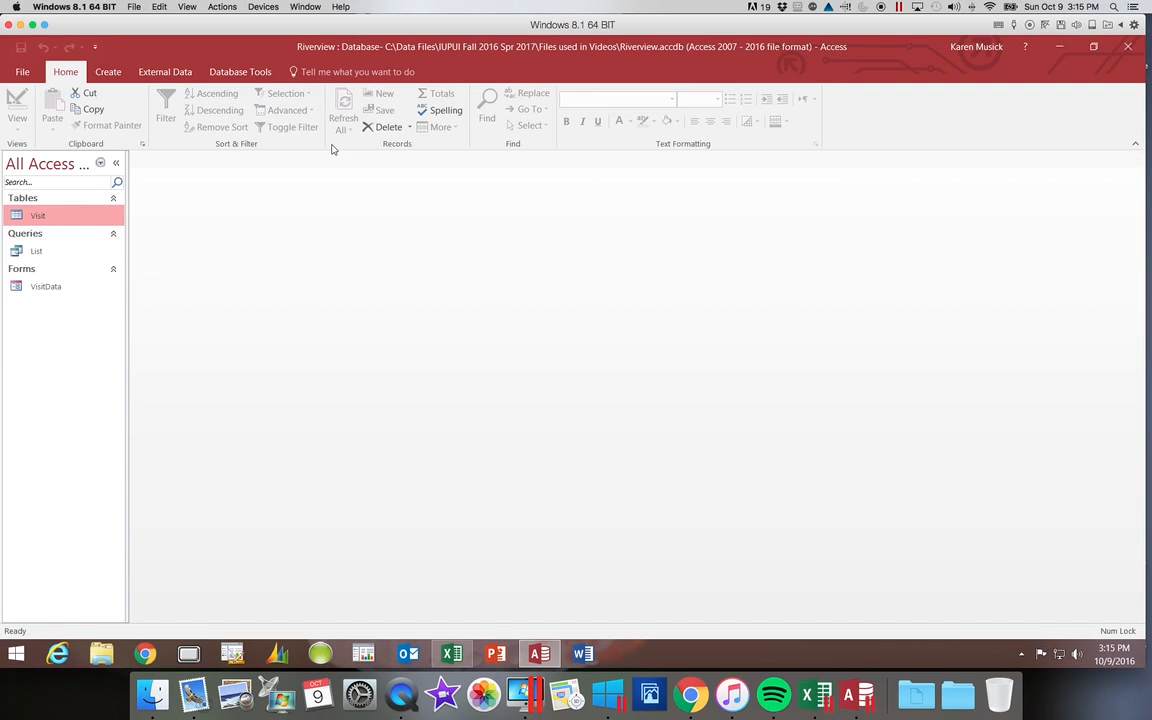
double_click(36, 254)
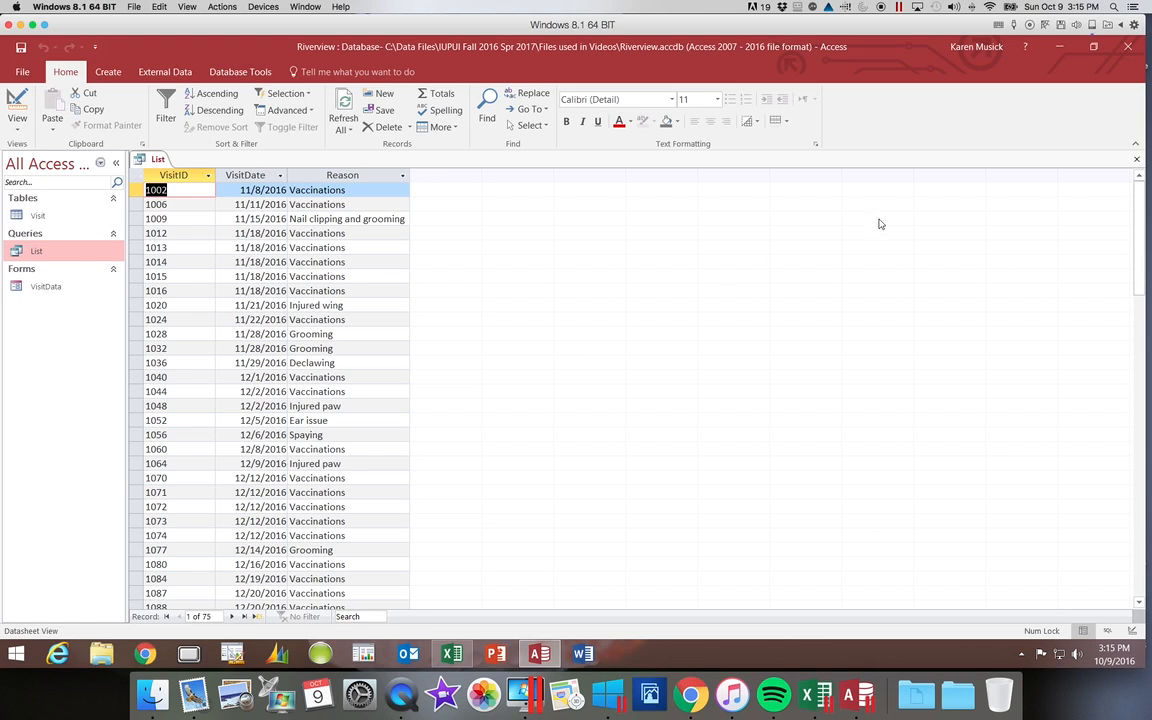
left_click(1134, 161)
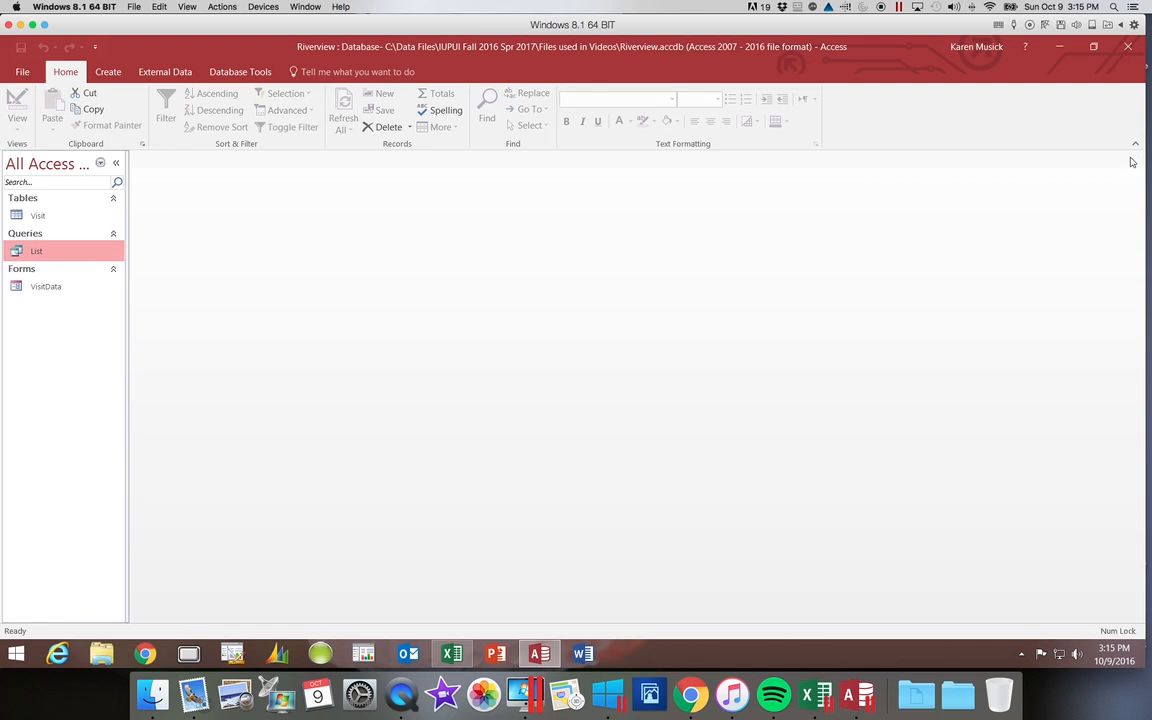
double_click(62, 286)
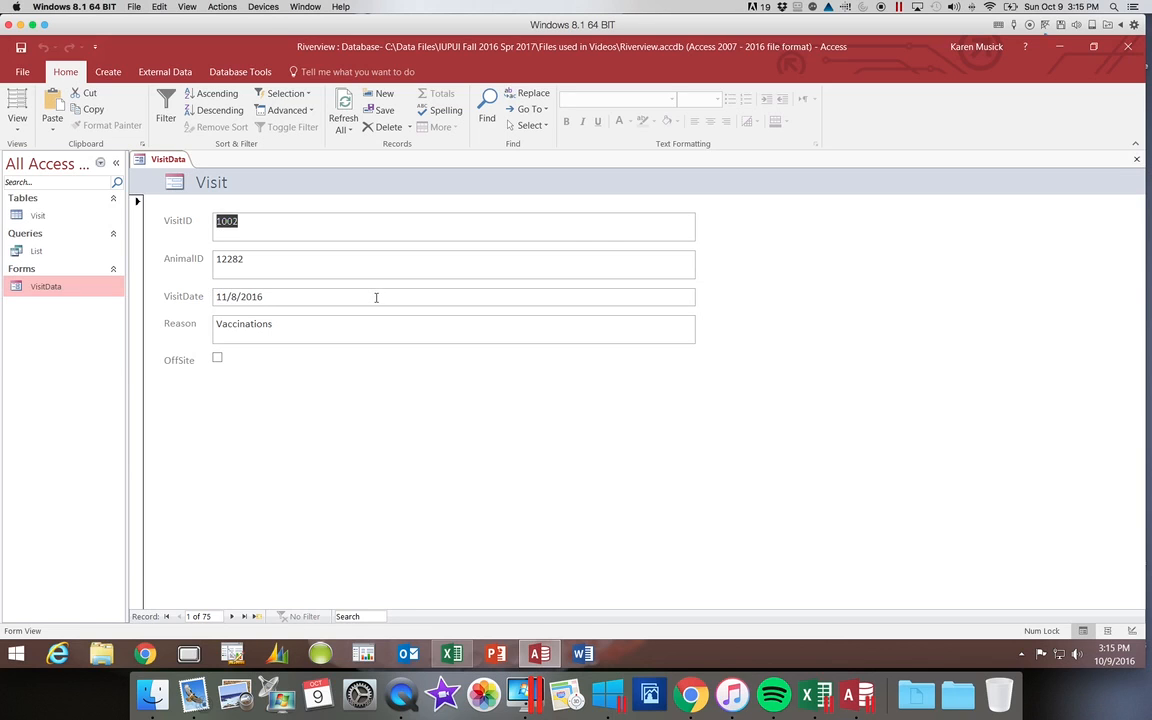
left_click(1138, 161)
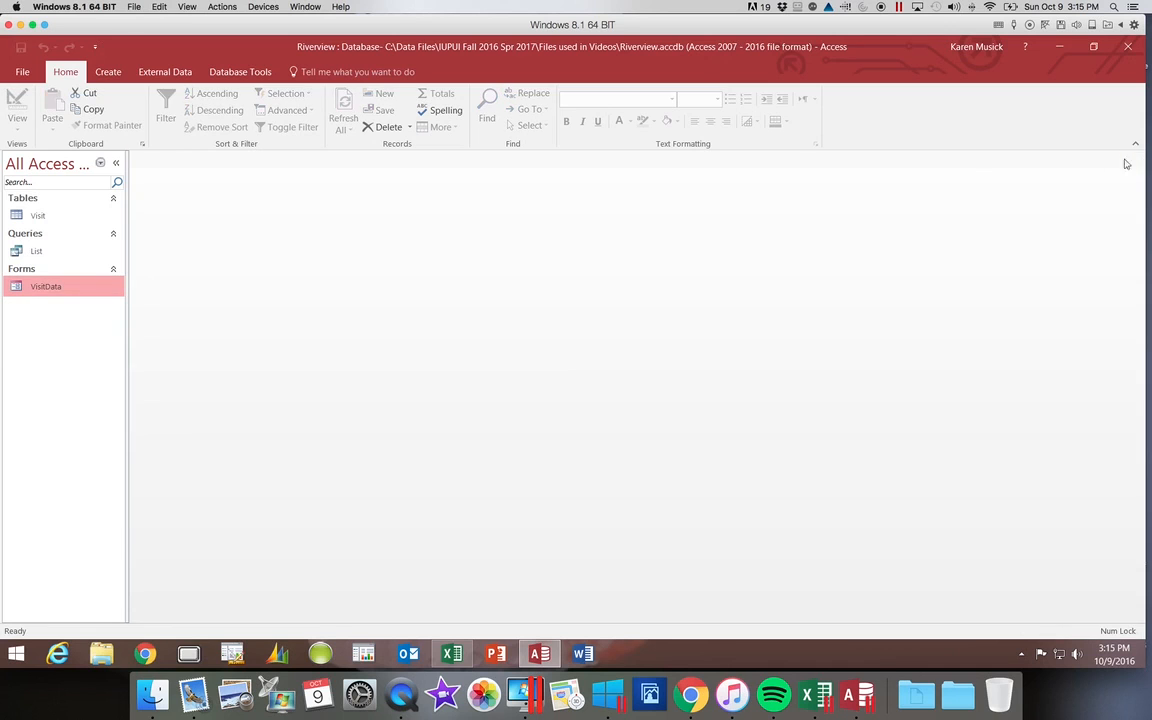
double_click(38, 215)
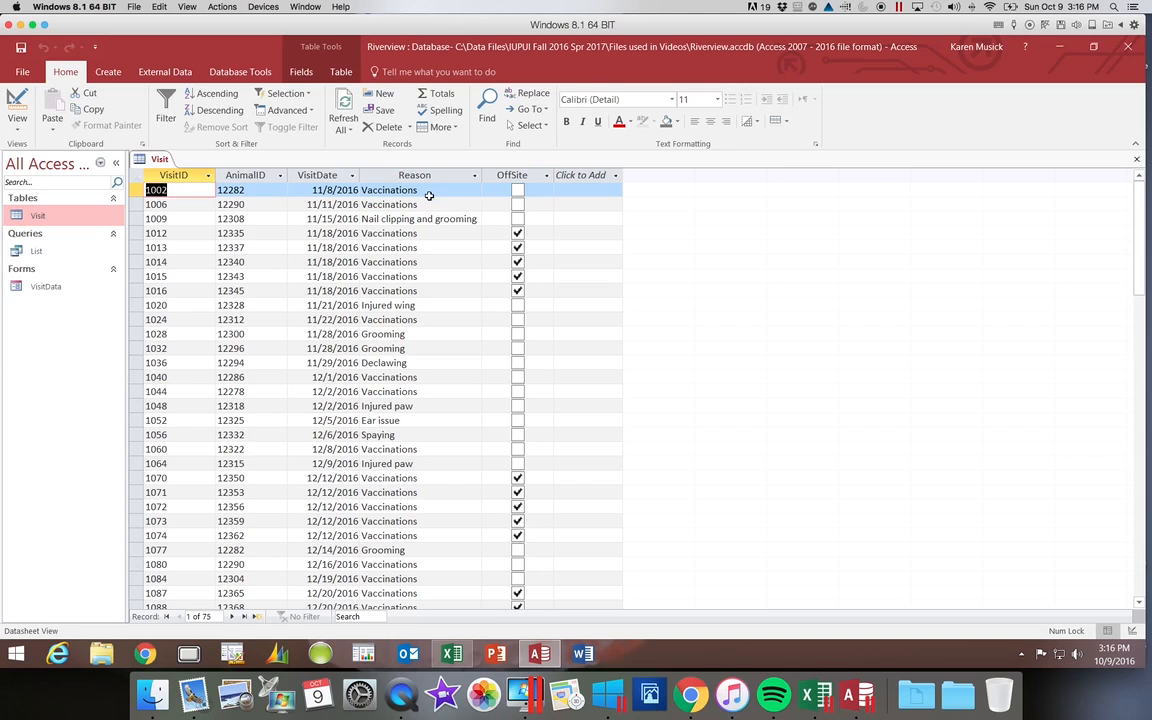
left_click(1137, 160)
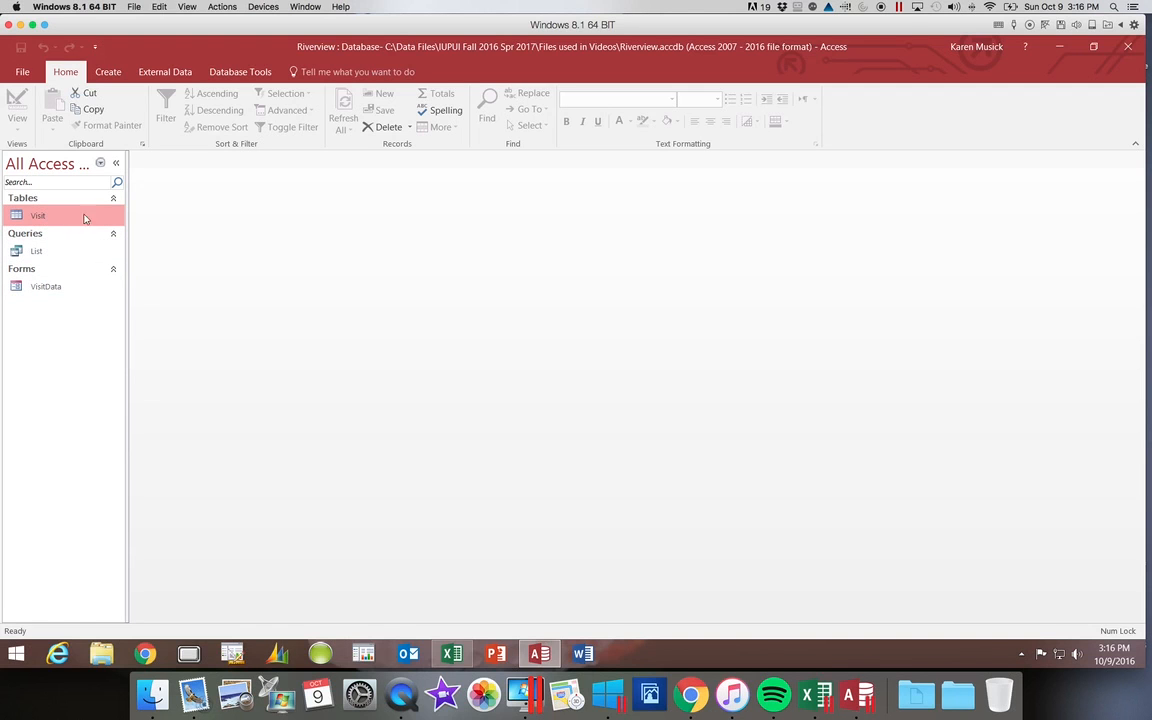
Generate a basic report from the List query and close it without saving.
left_click(41, 255)
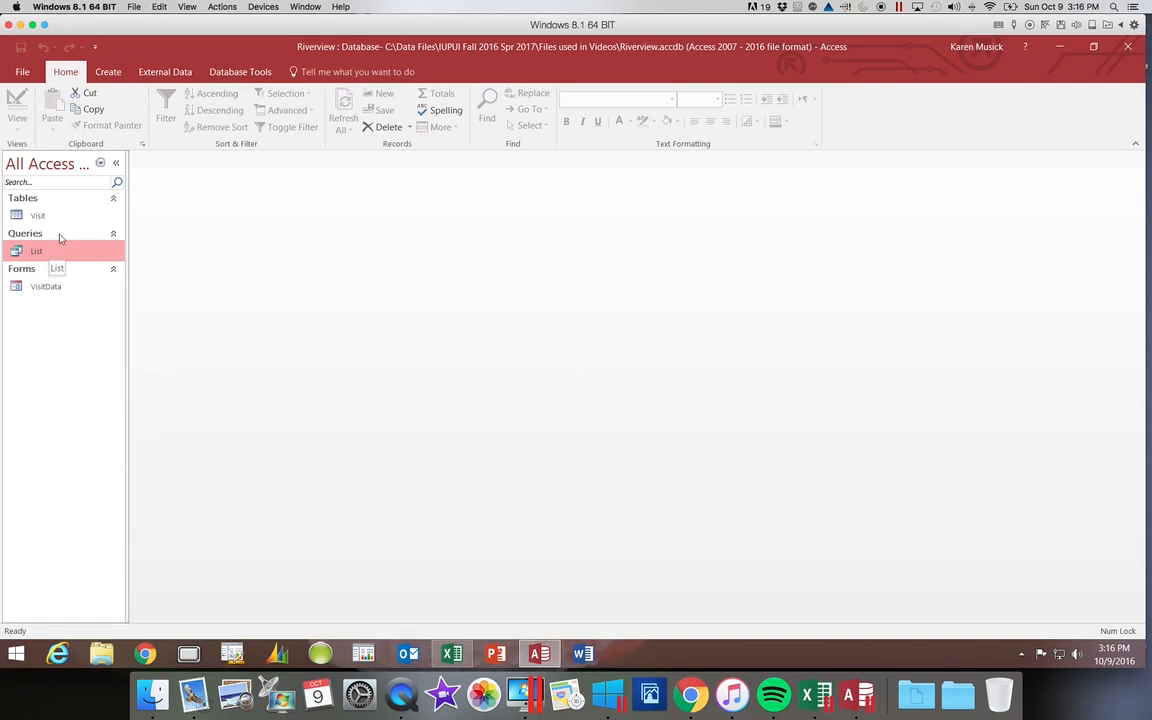
left_click(112, 76)
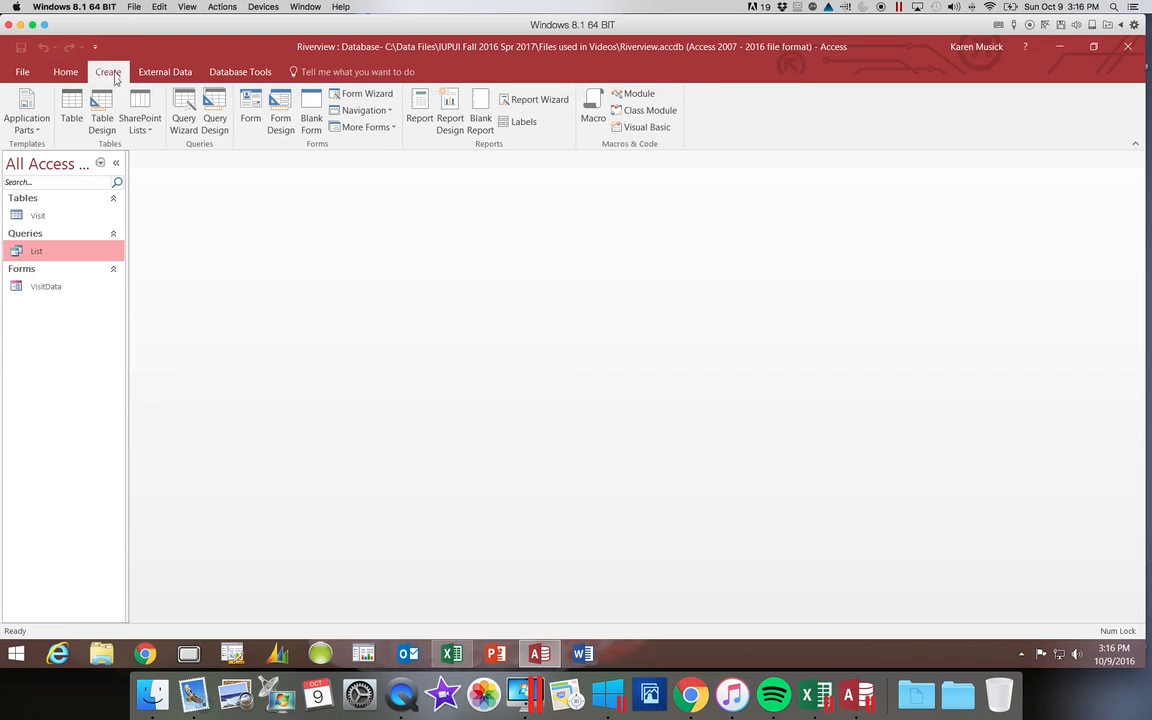
left_click(419, 121)
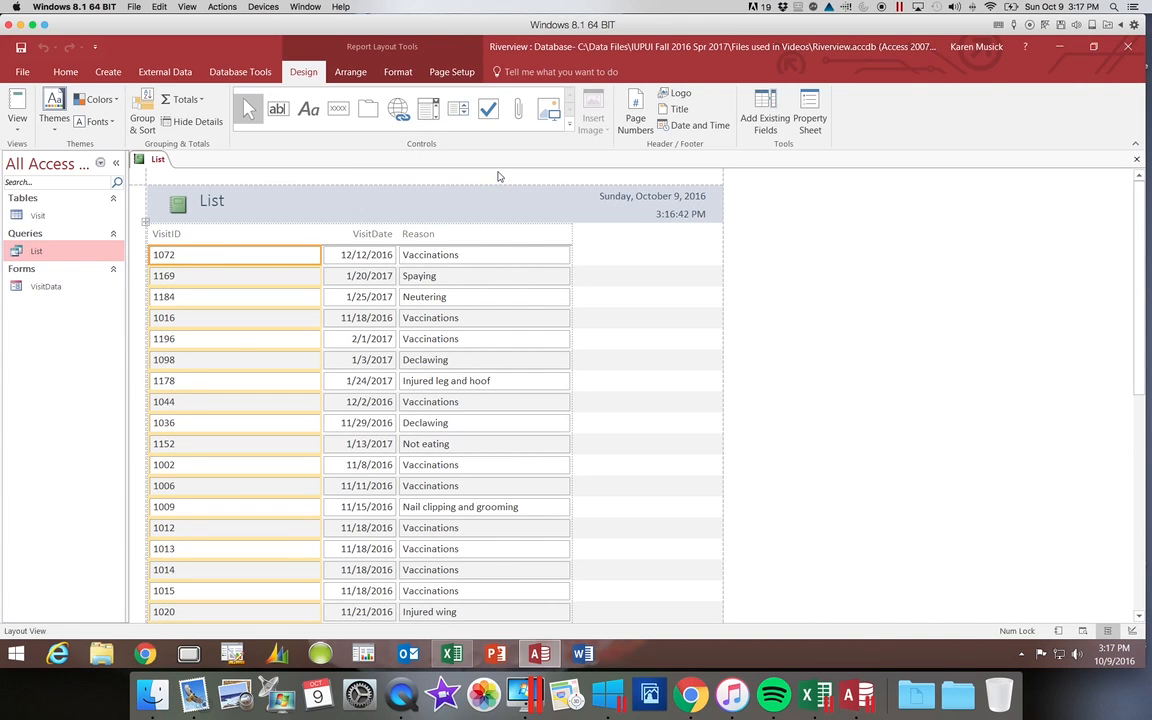
left_click(1137, 161)
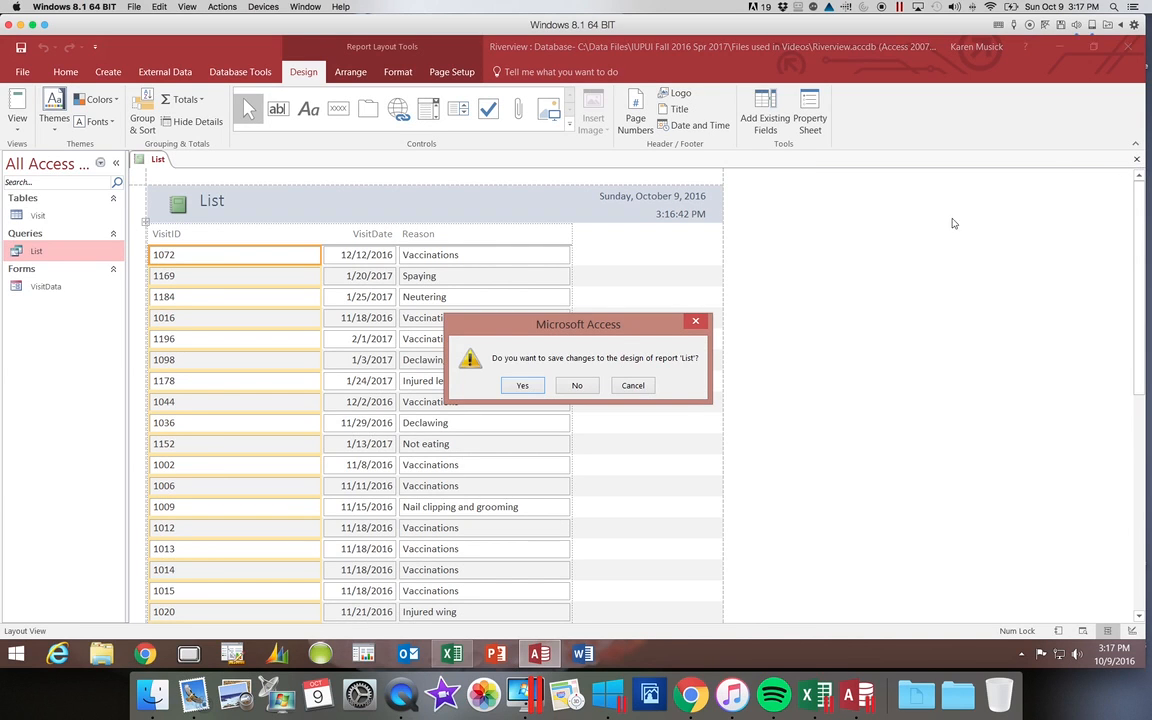
left_click(578, 386)
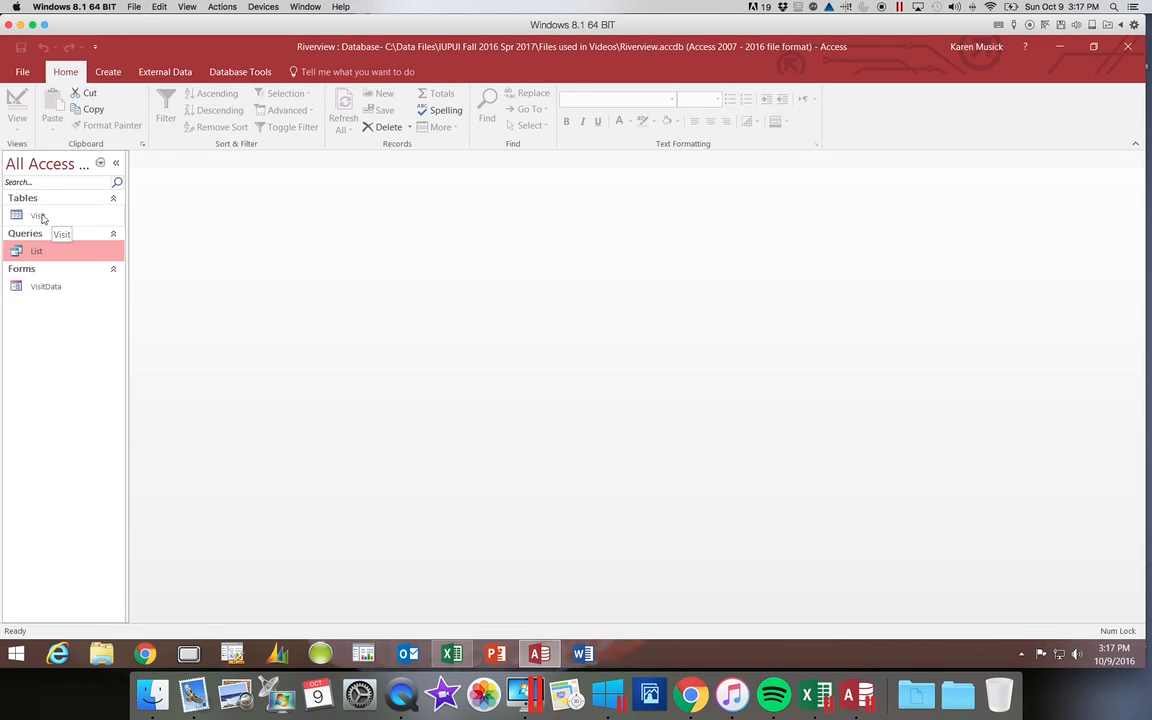
Create a basic report based on the Visit table.
left_click(40, 216)
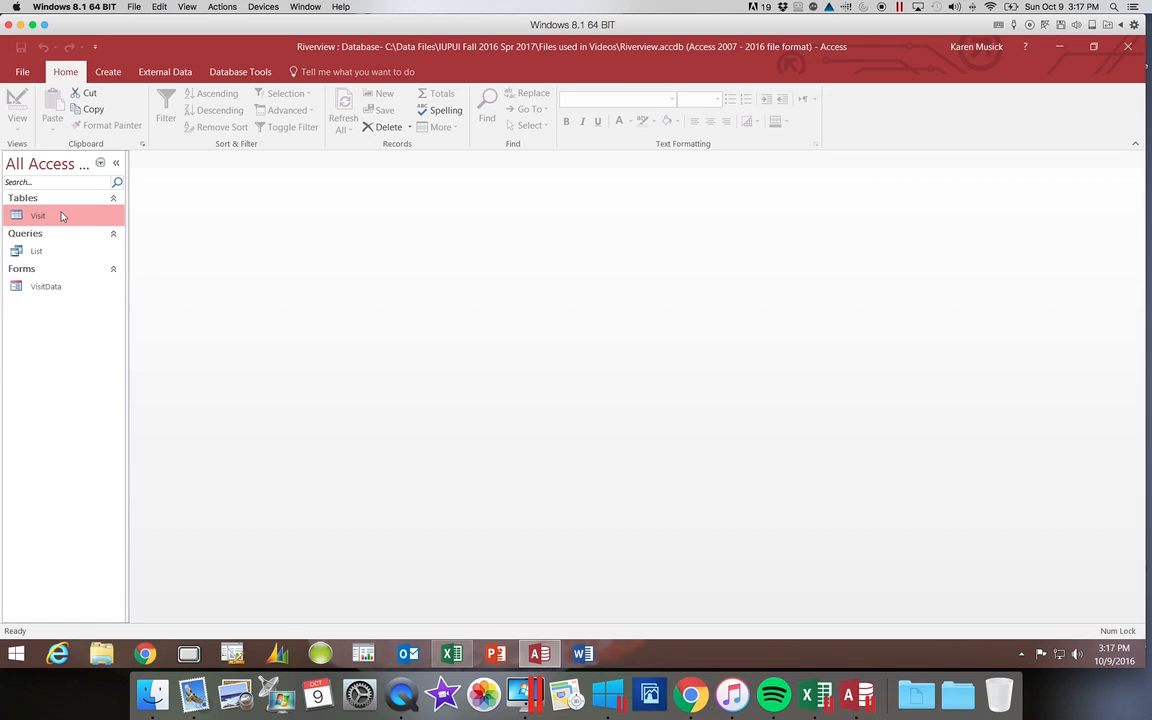
left_click(108, 72)
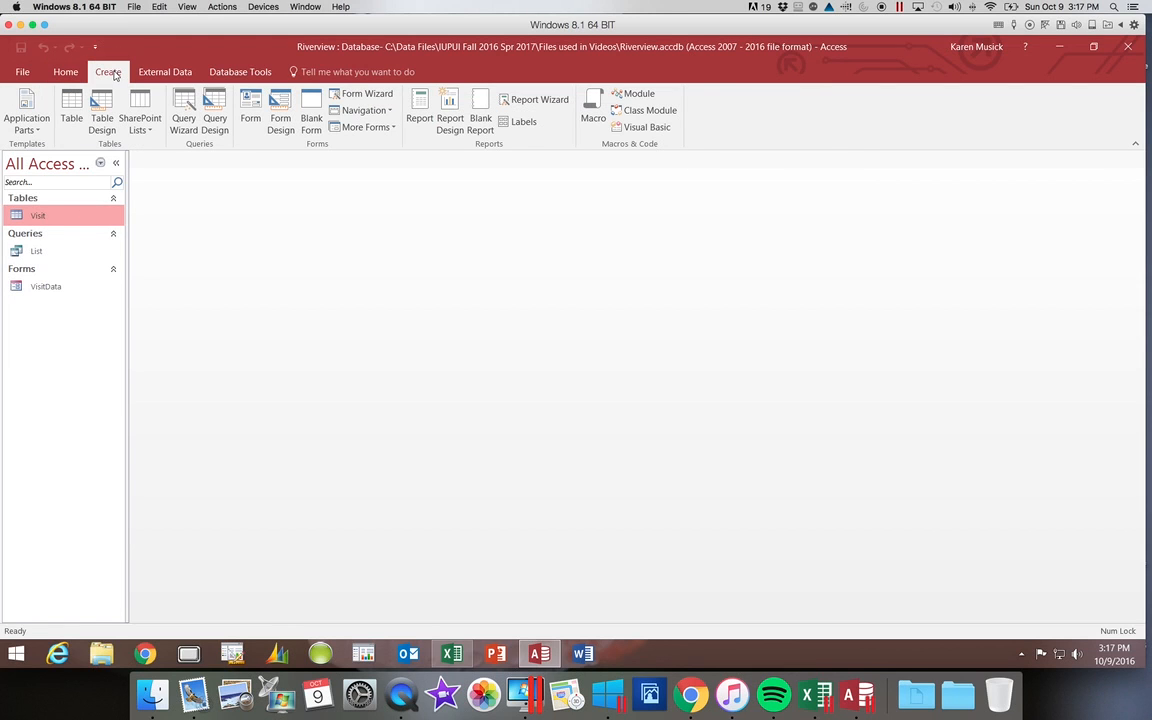
left_click(421, 103)
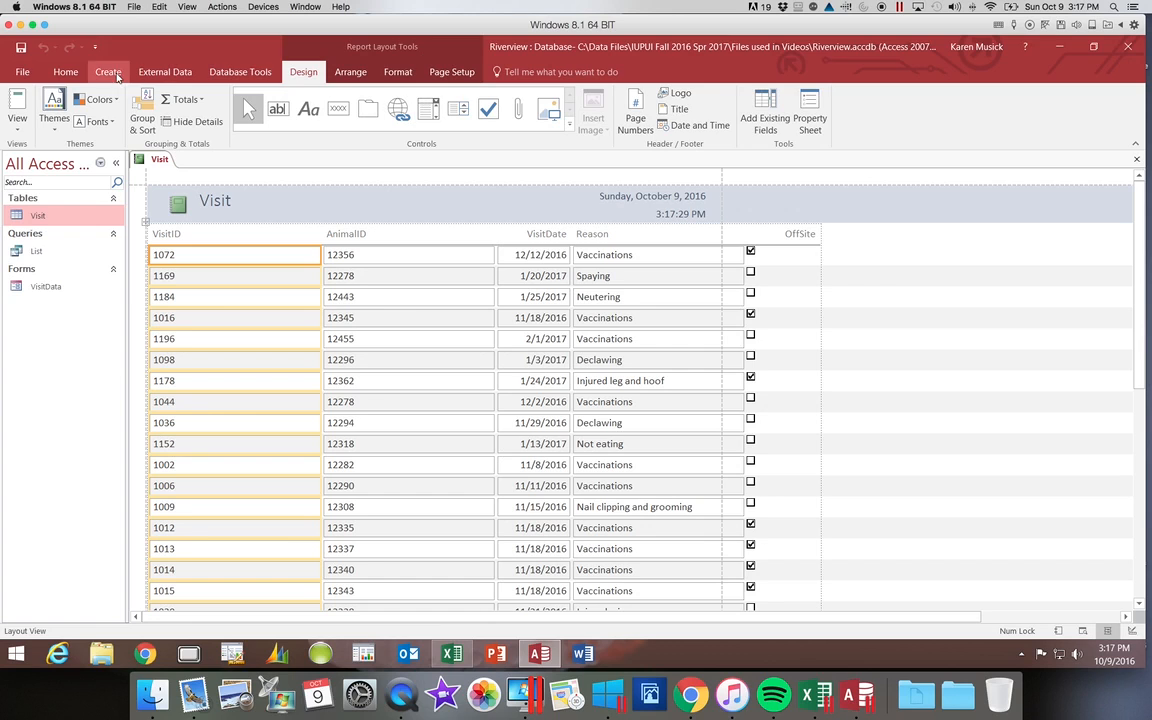
Narrow the VisitID and AnimalID columns so all report columns fit within the page width.
left_click(21, 128)
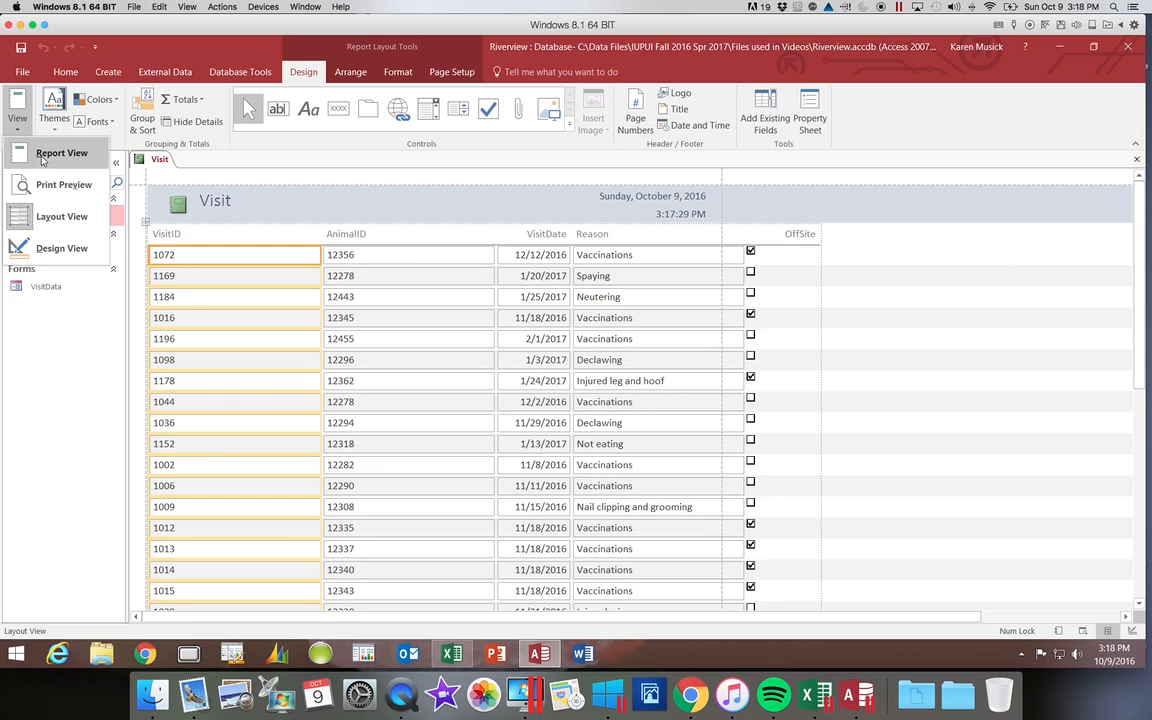
left_click(287, 260)
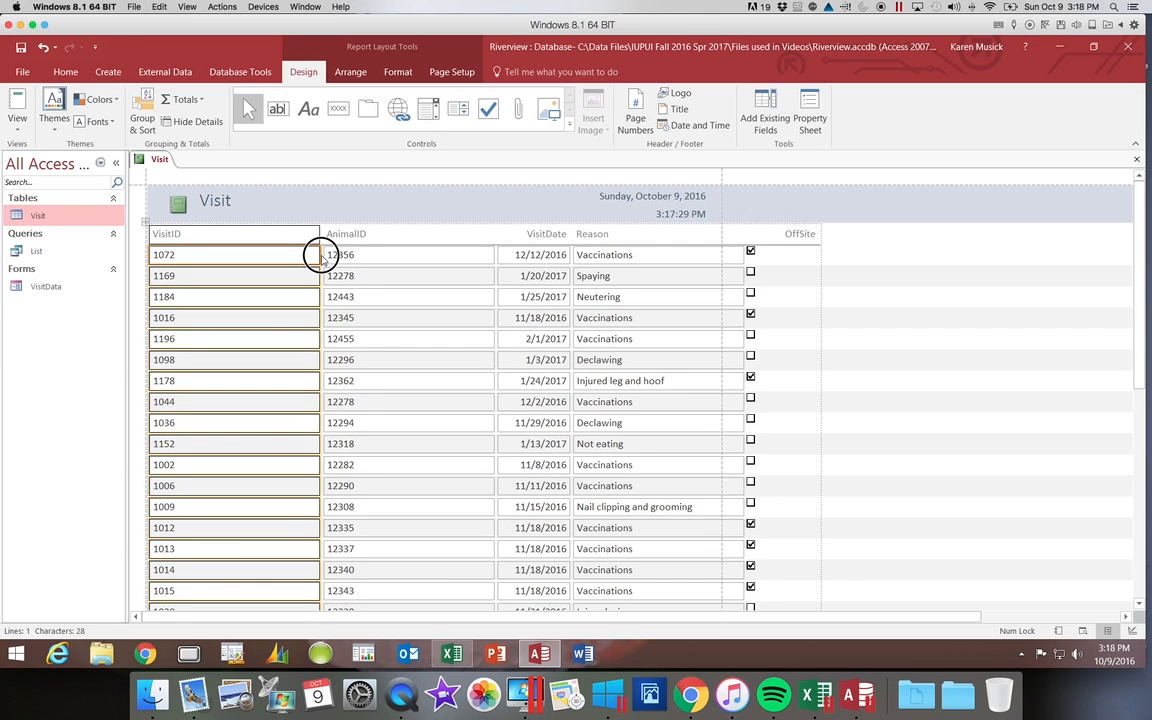
left_click_drag(321, 256, 215, 255)
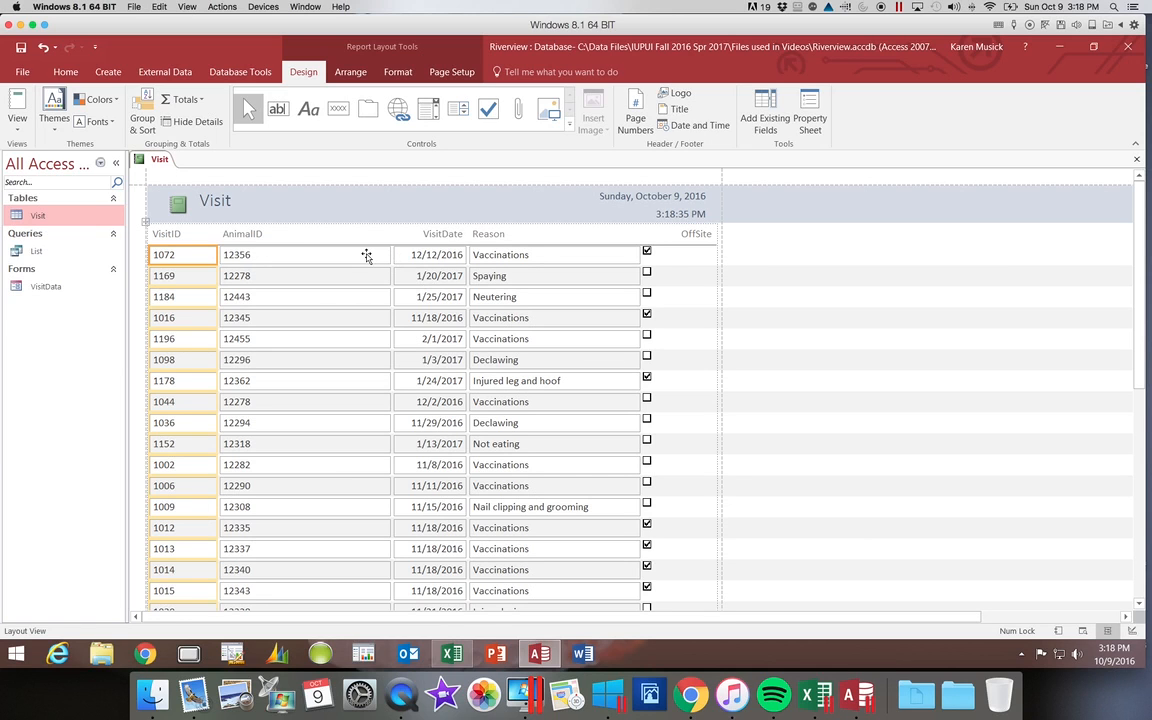
left_click(366, 255)
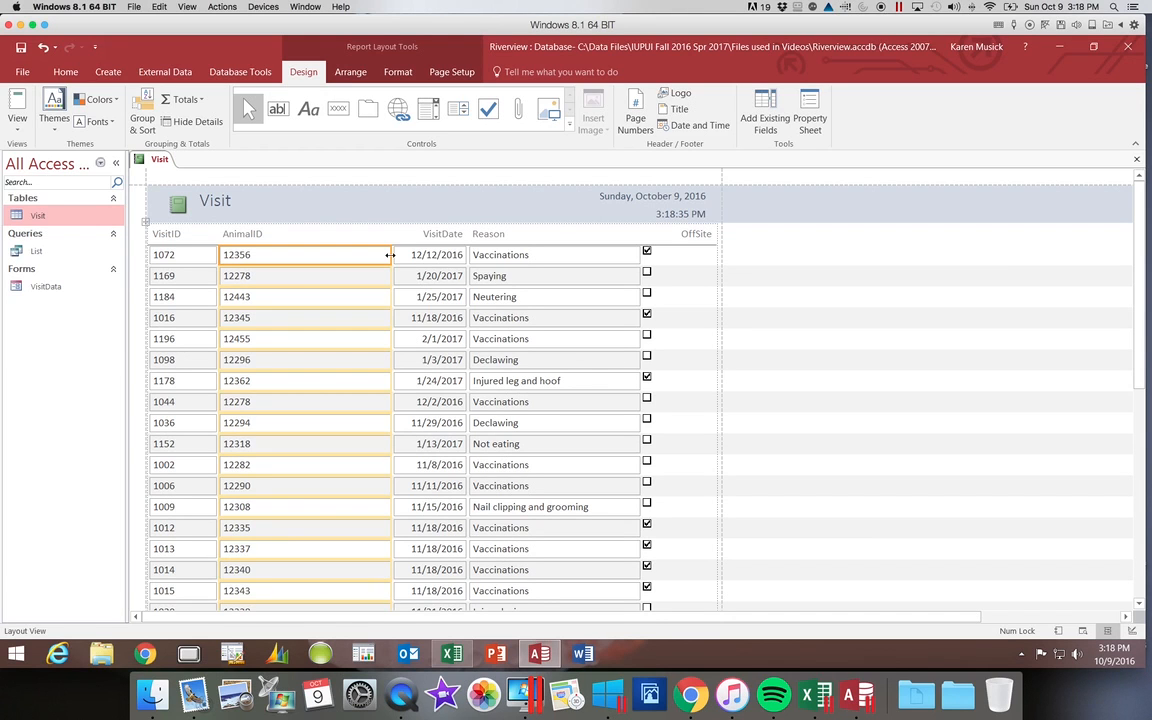
left_click_drag(390, 255, 292, 257)
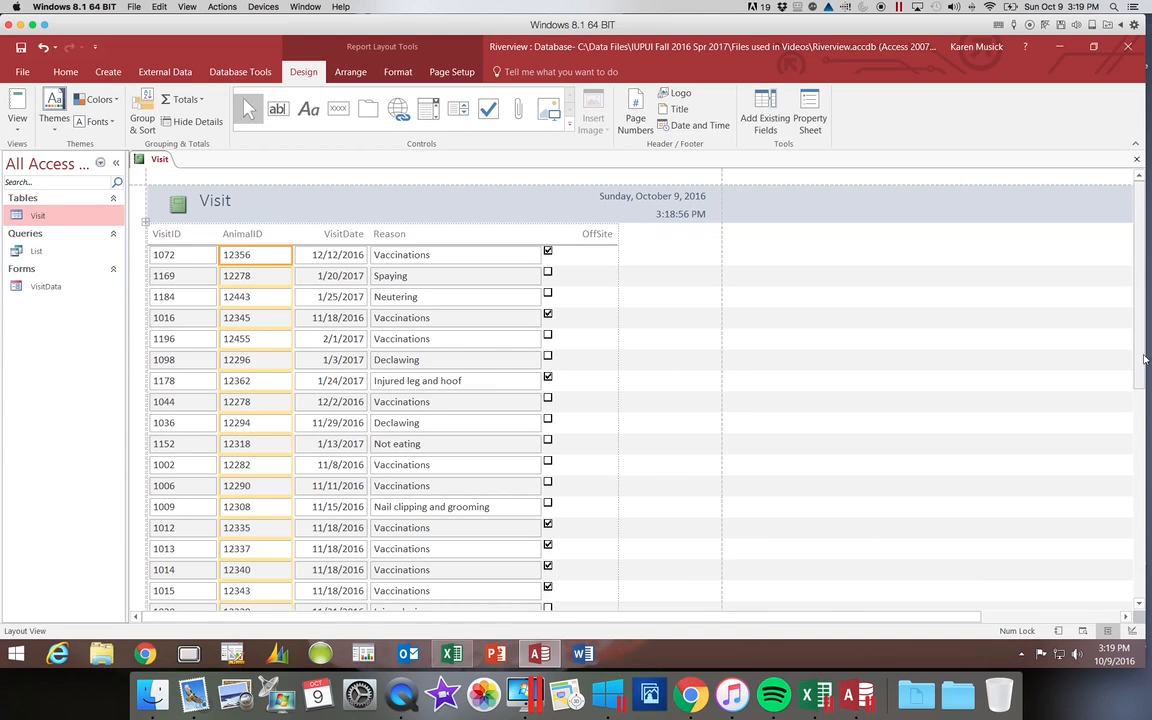
Move the page number control at the end of the report leftward, inside the page's right boundary.
left_click_drag(1141, 360, 1141, 614)
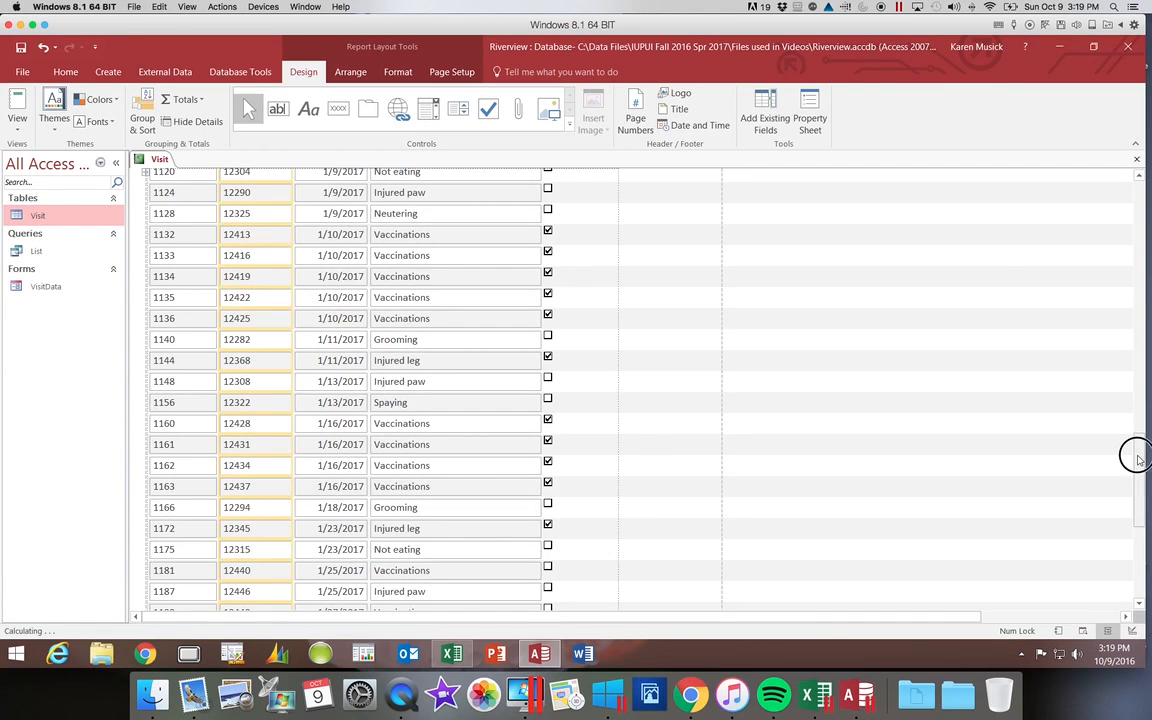
left_click_drag(1134, 453, 1137, 588)
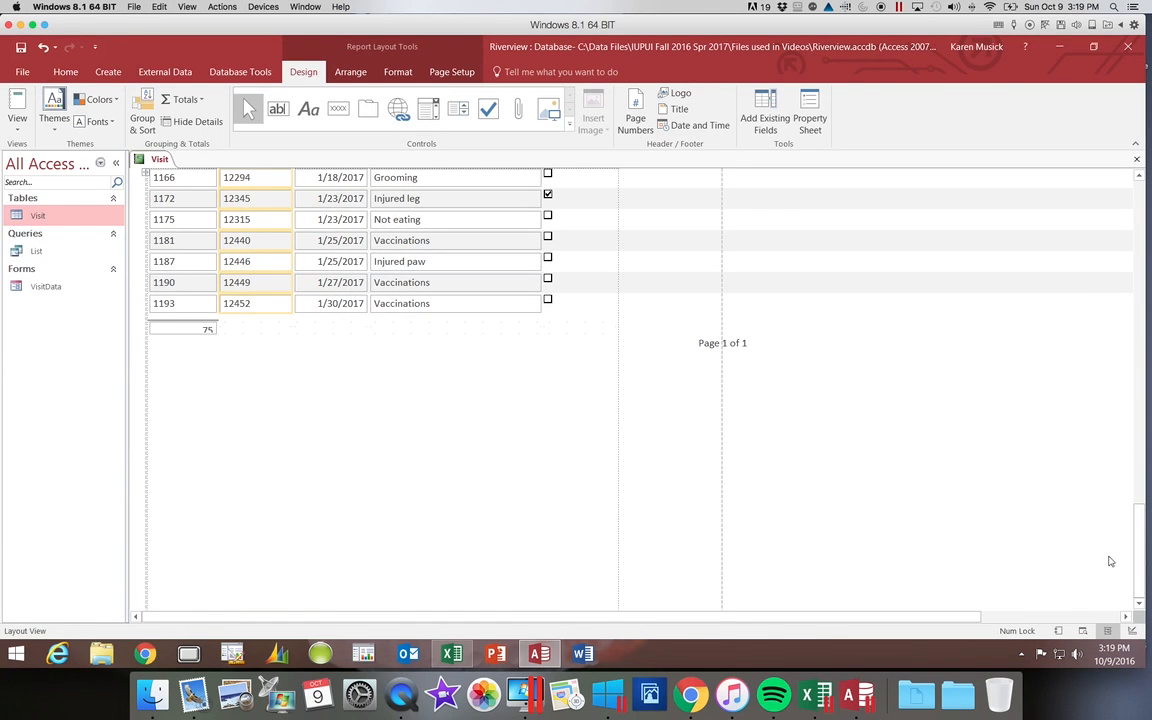
left_click(728, 345)
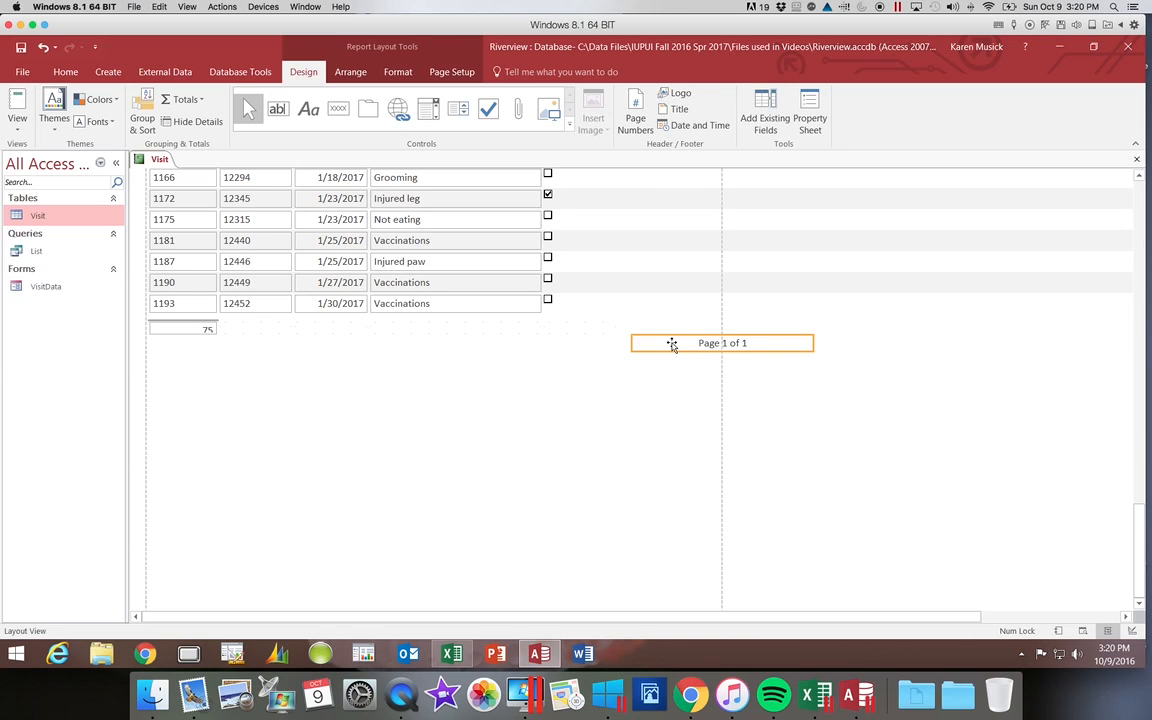
left_click_drag(669, 343, 586, 343)
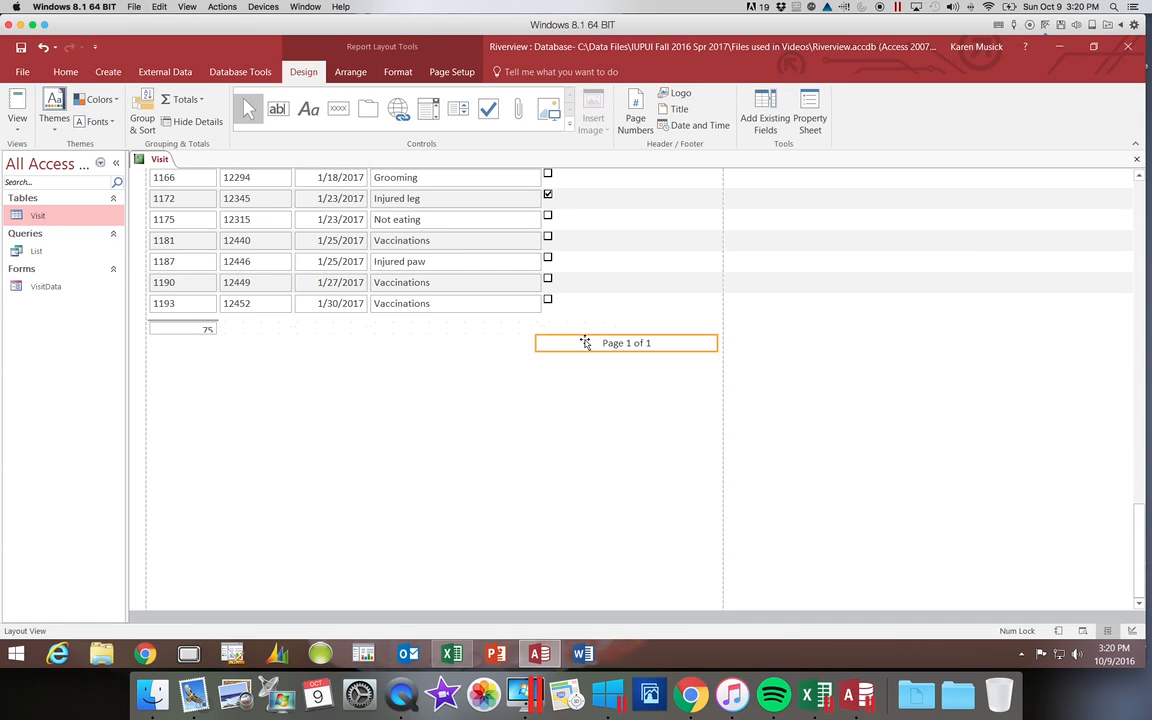
Nudge the page number control horizontally until it sits just inside the page's right boundary line.
left_click(586, 343)
left_click(586, 343)
key("Left")
key("Left")
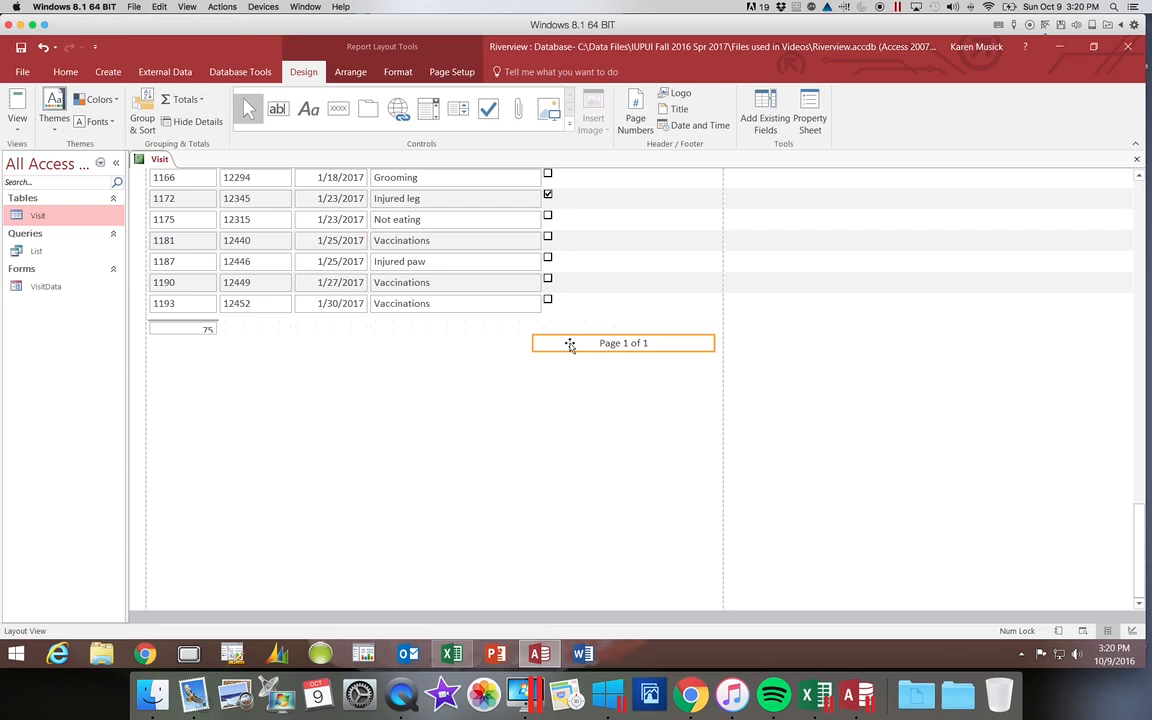
key("Left")
key("Left")
key("Right")
key("Right")
key("Right")
key("Right")
key("Right")
mouse_move(591, 346)
left_mouse_down()
mouse_move(586, 378)
mouse_move(595, 347)
left_mouse_up()
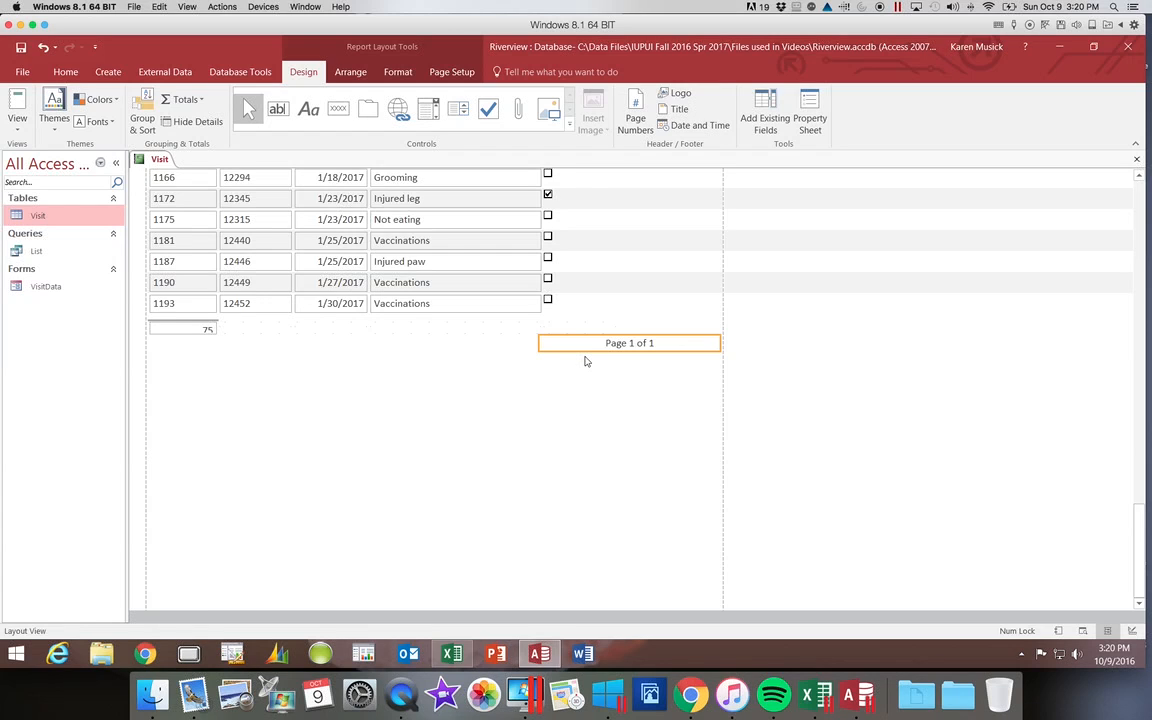
Enlarge the record count control below the VisitID column so its number displays in full.
left_click(207, 331)
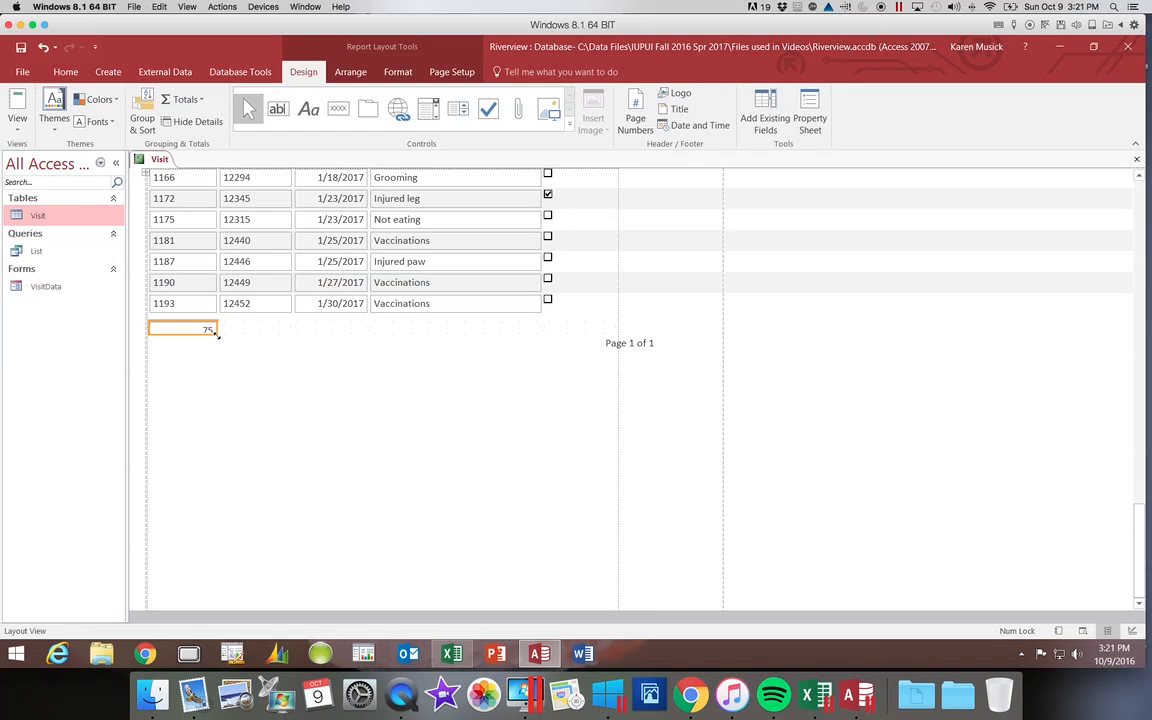
left_click(215, 334)
left_click_drag(217, 337, 221, 341)
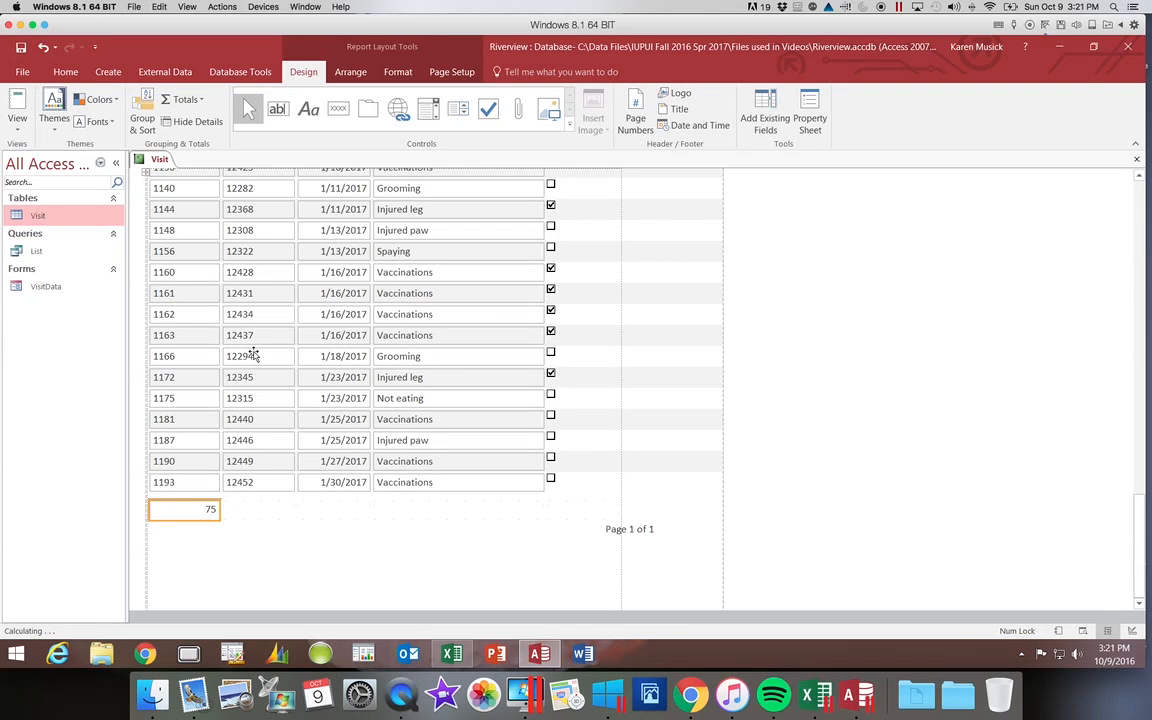
left_click(219, 521)
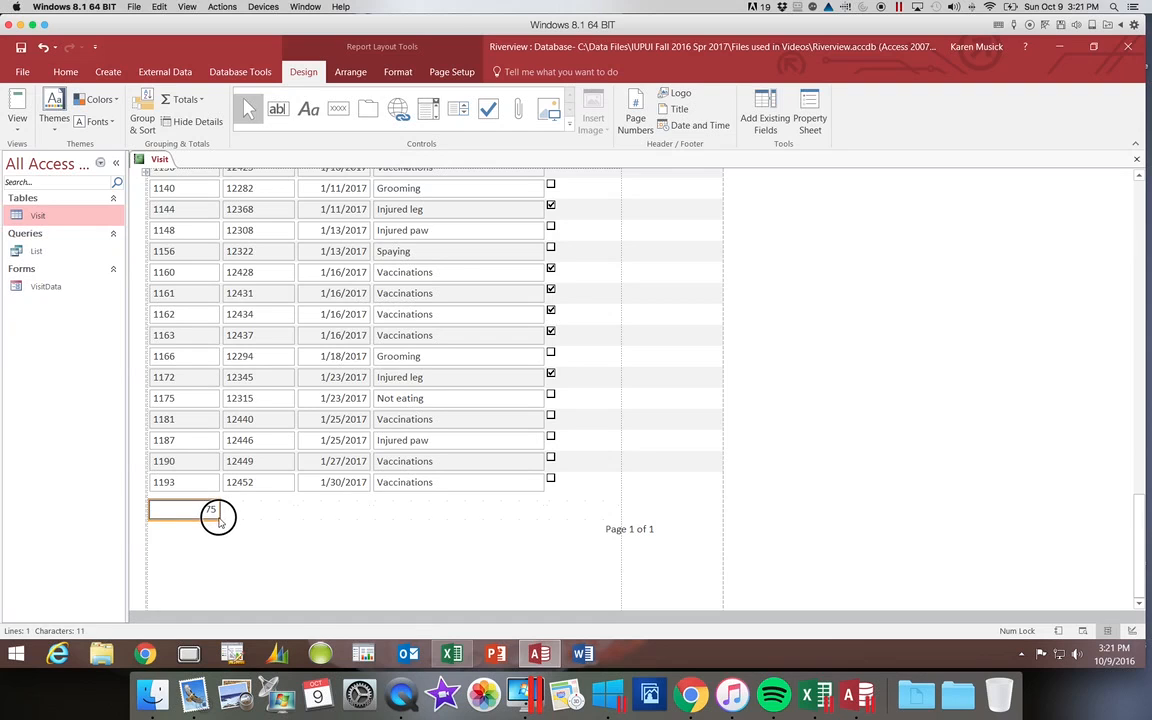
key("Escape")
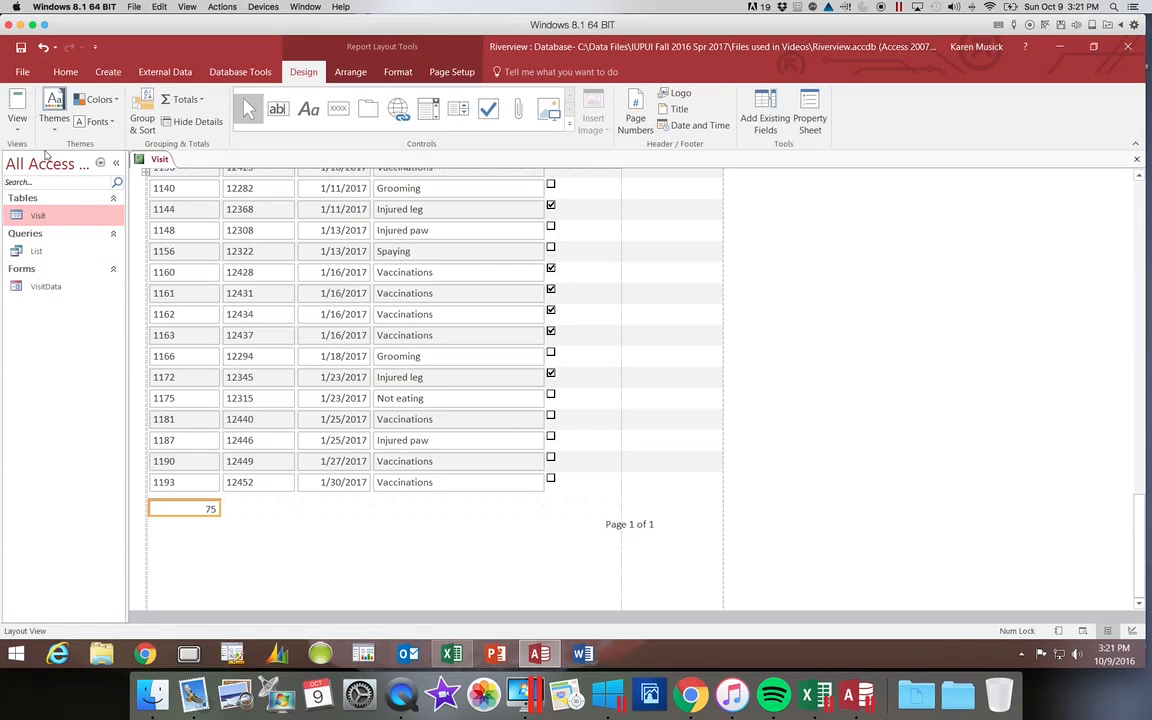
Preview the report as printed, fit the whole page to the window, and go to page 2.
left_click(19, 120)
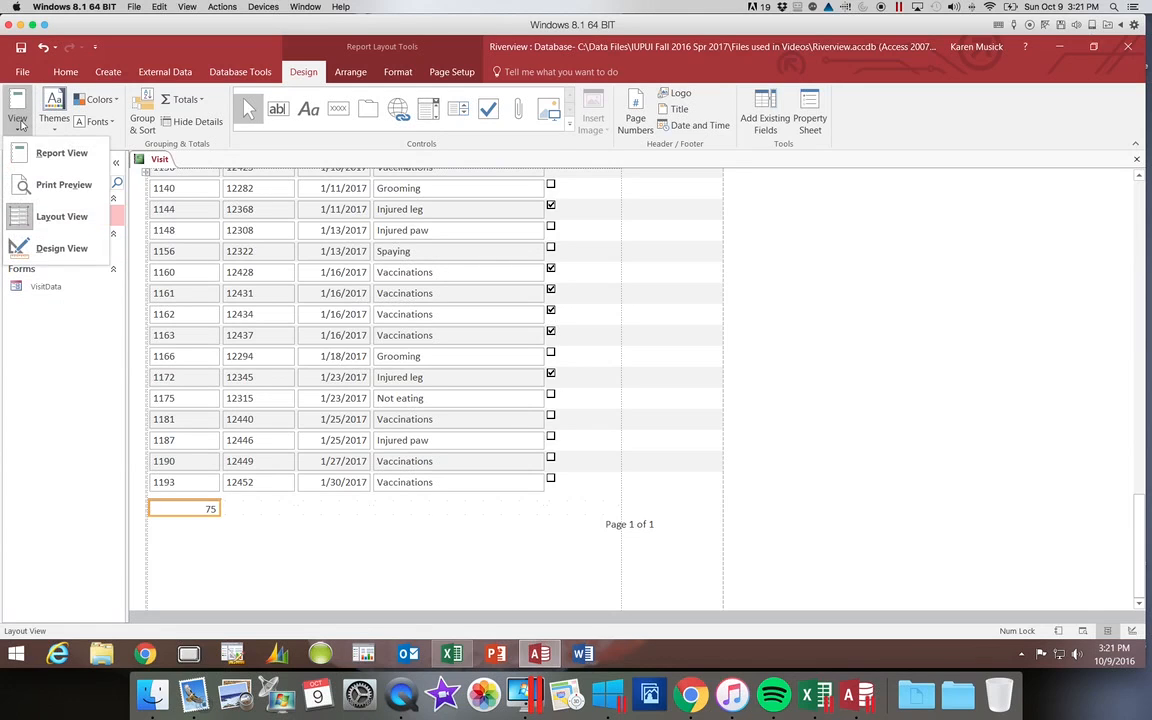
left_click(47, 189)
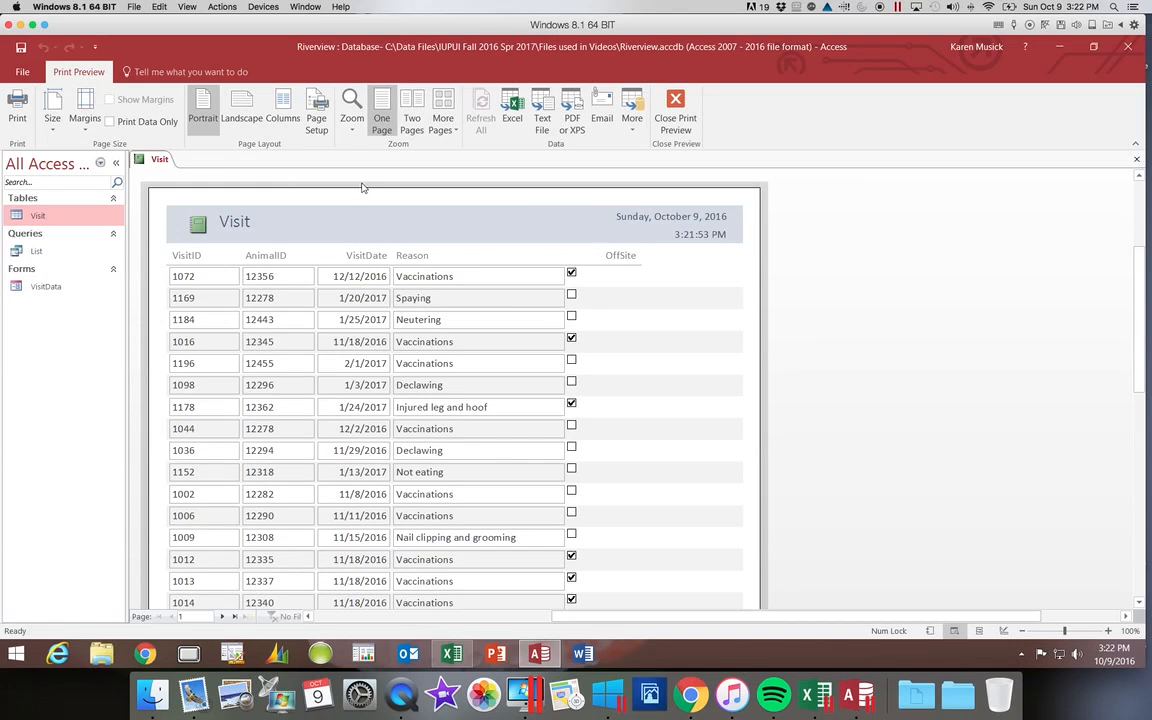
left_click(359, 135)
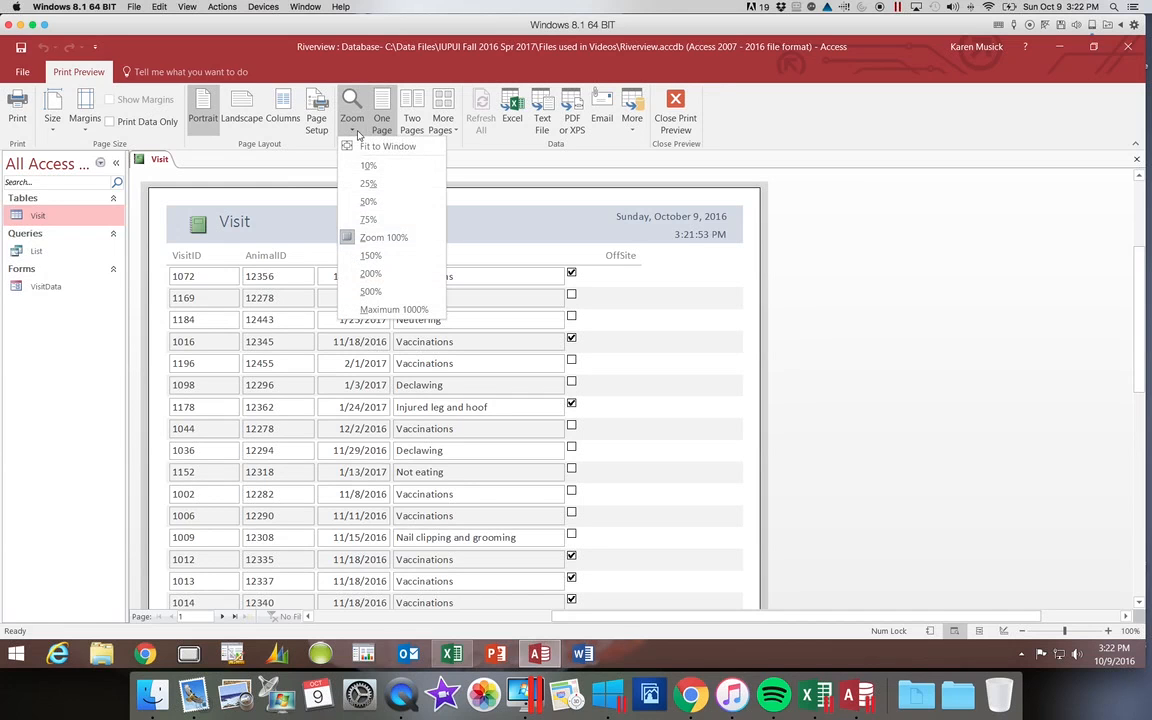
left_click(380, 150)
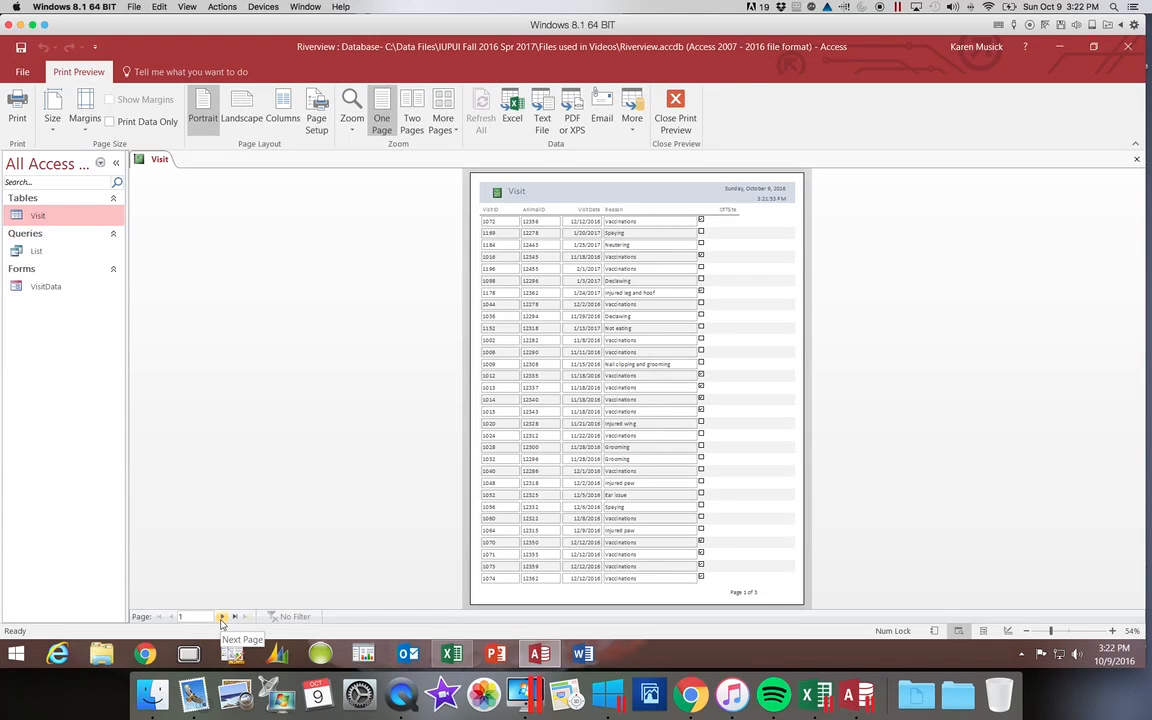
left_click(222, 617)
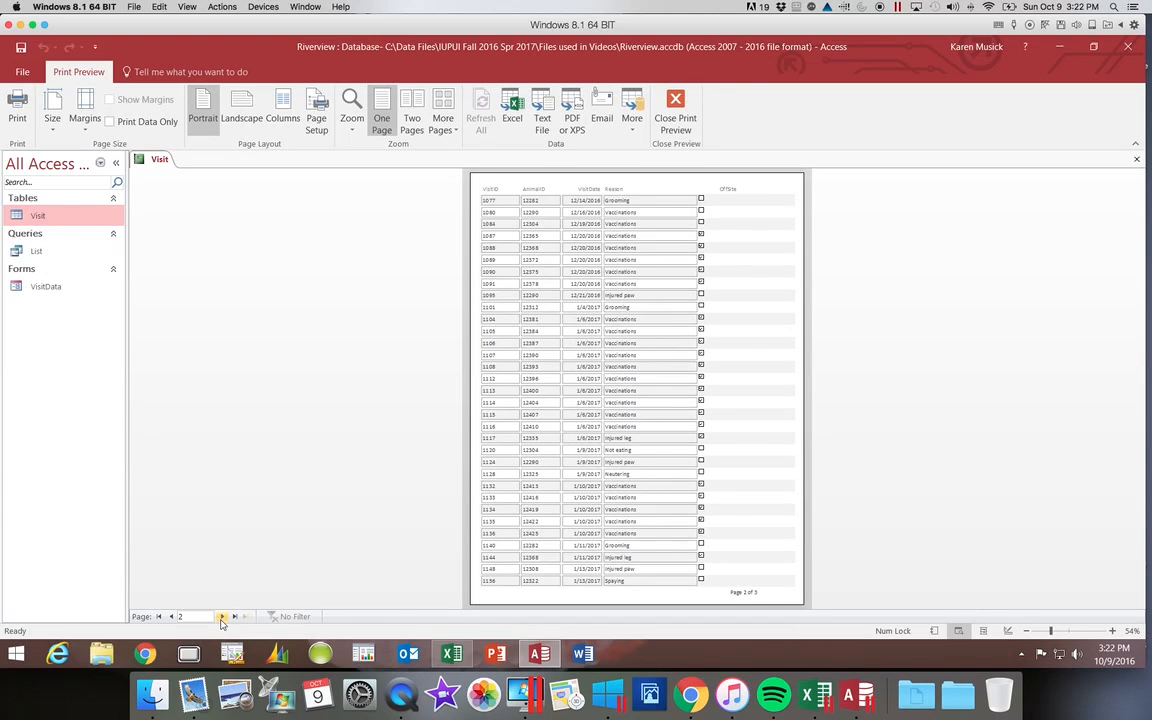
Check page 3 of the report in the print preview, and return to the report's layout.
left_click(222, 618)
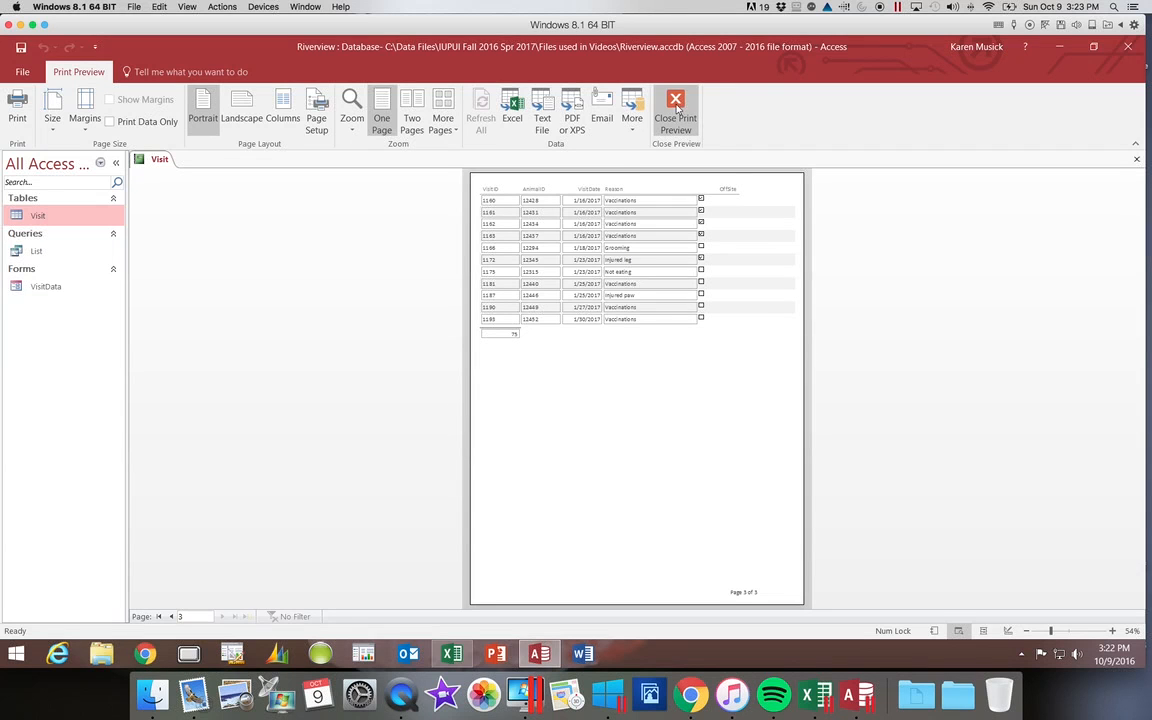
left_click(676, 110)
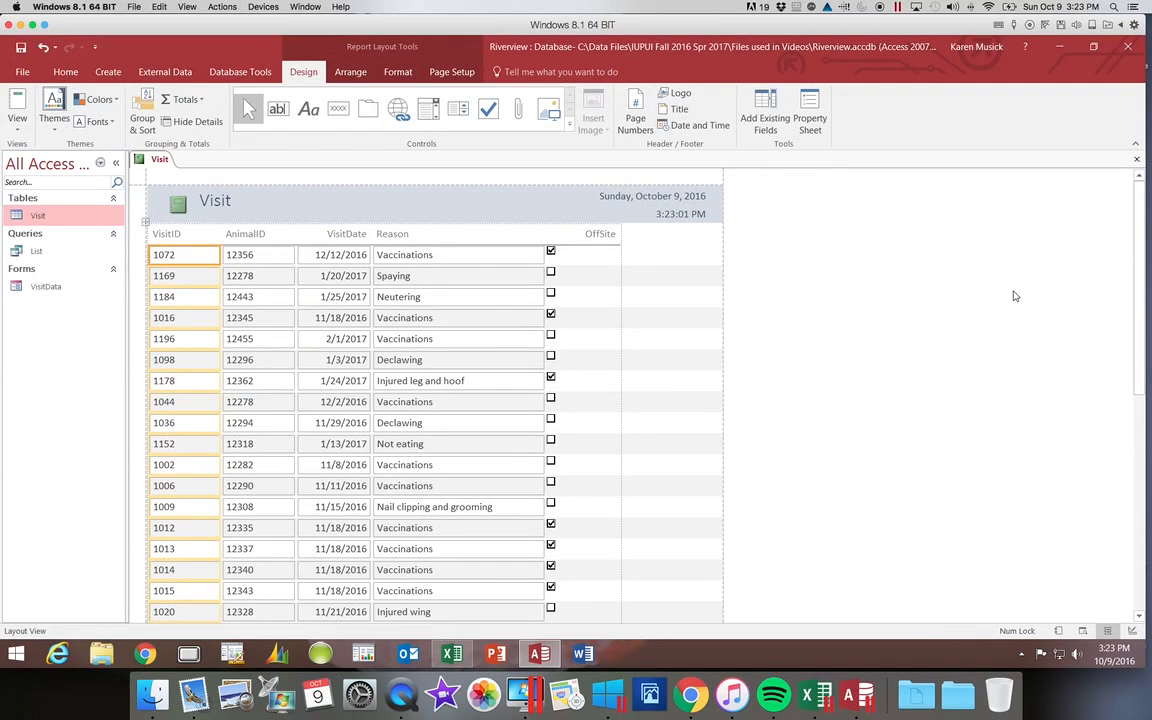
Narrow the VisitDate column of the report slightly.
left_click(335, 233)
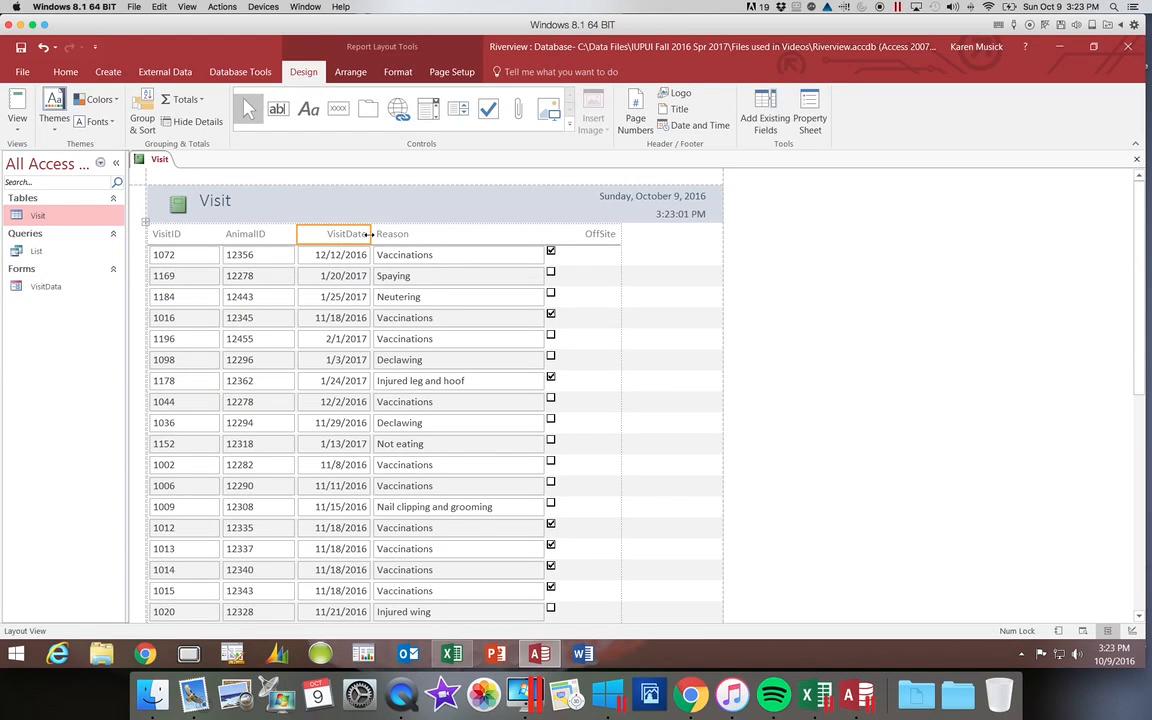
double_click(364, 234)
left_click_drag(366, 236, 370, 235)
left_click(313, 234)
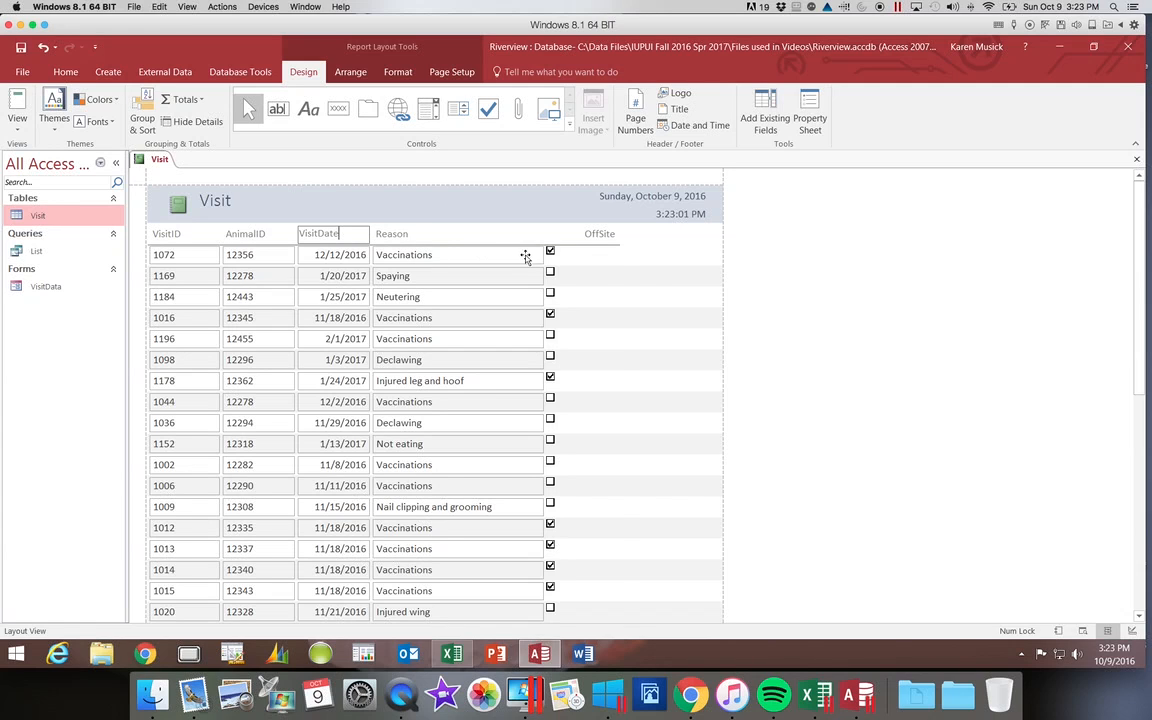
Narrow the OffSite column until it just fits its heading, bringing the heading over the check boxes.
left_click(598, 238)
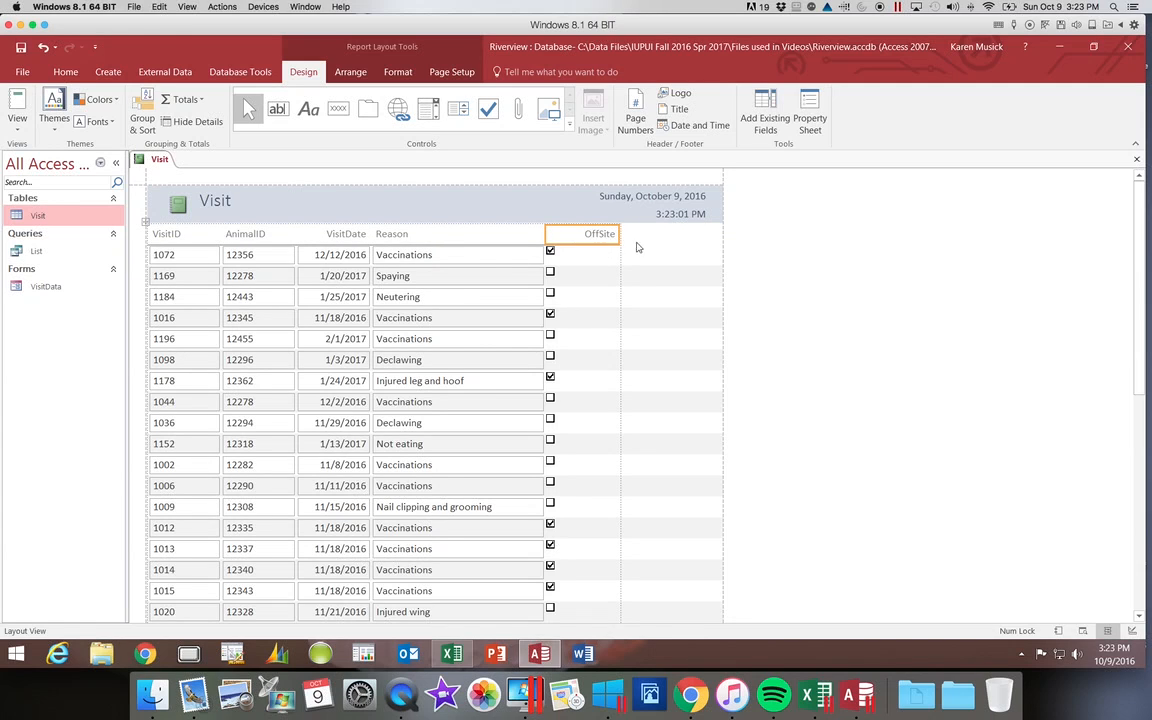
left_click(618, 234)
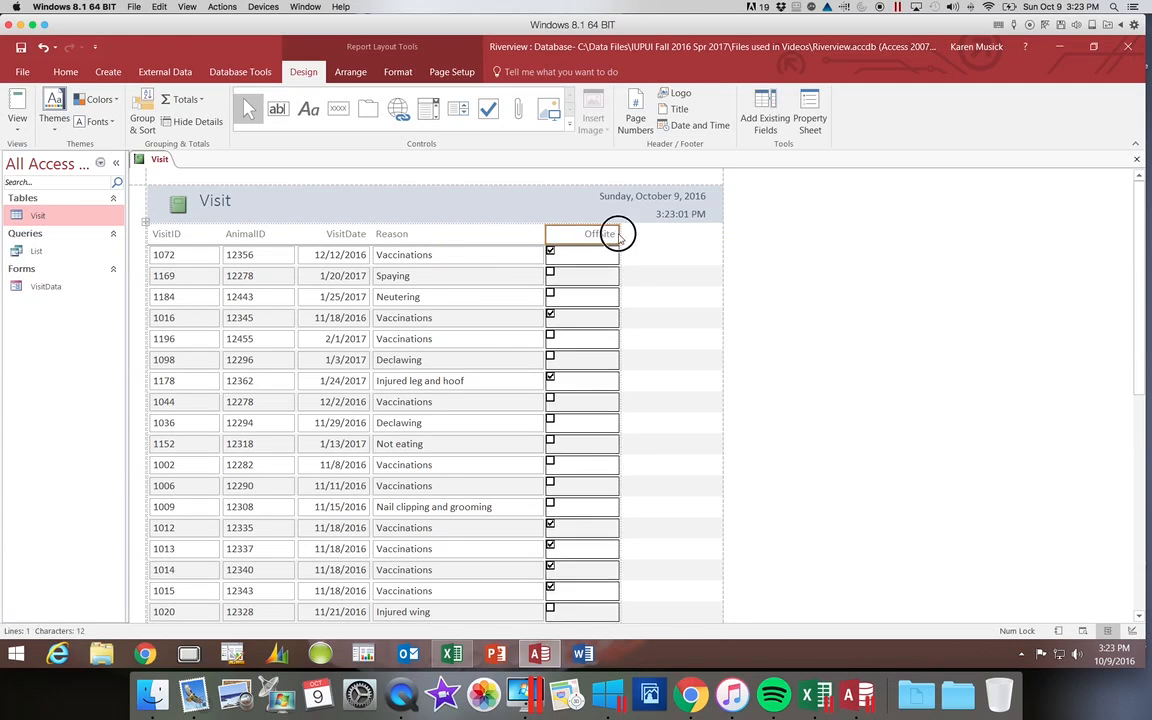
left_click_drag(618, 234, 583, 235)
left_click(590, 235)
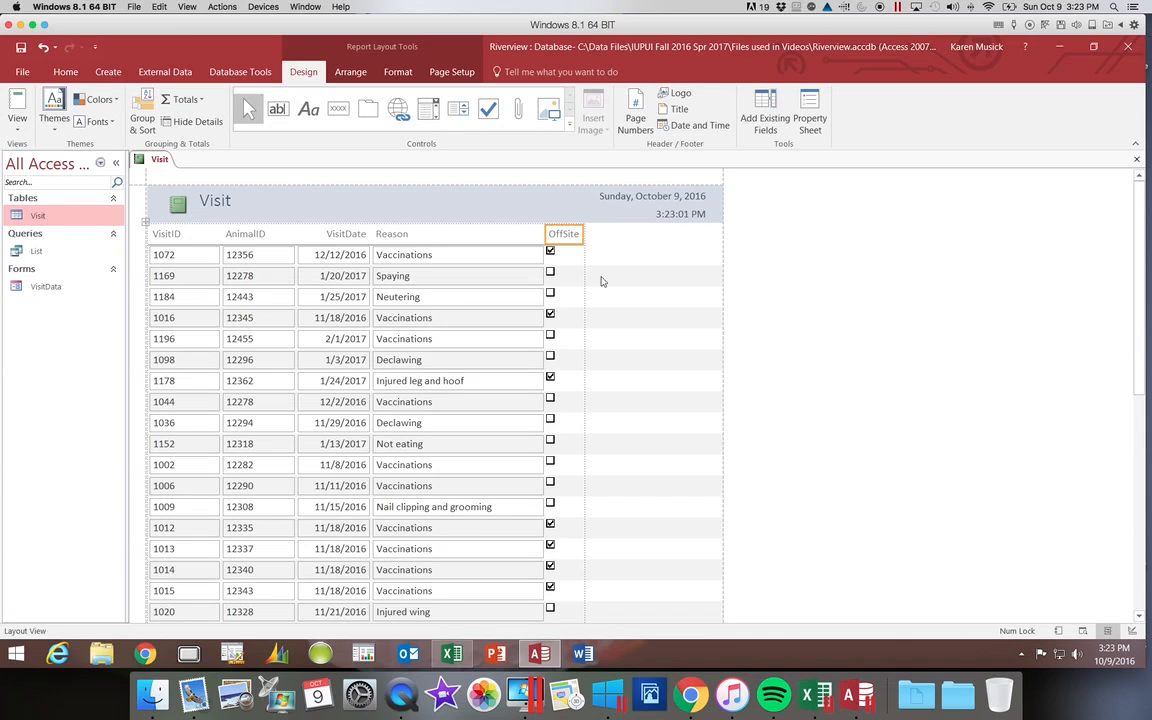
Save the report under the name VisitDetails.
left_click(20, 47)
left_click(20, 47)
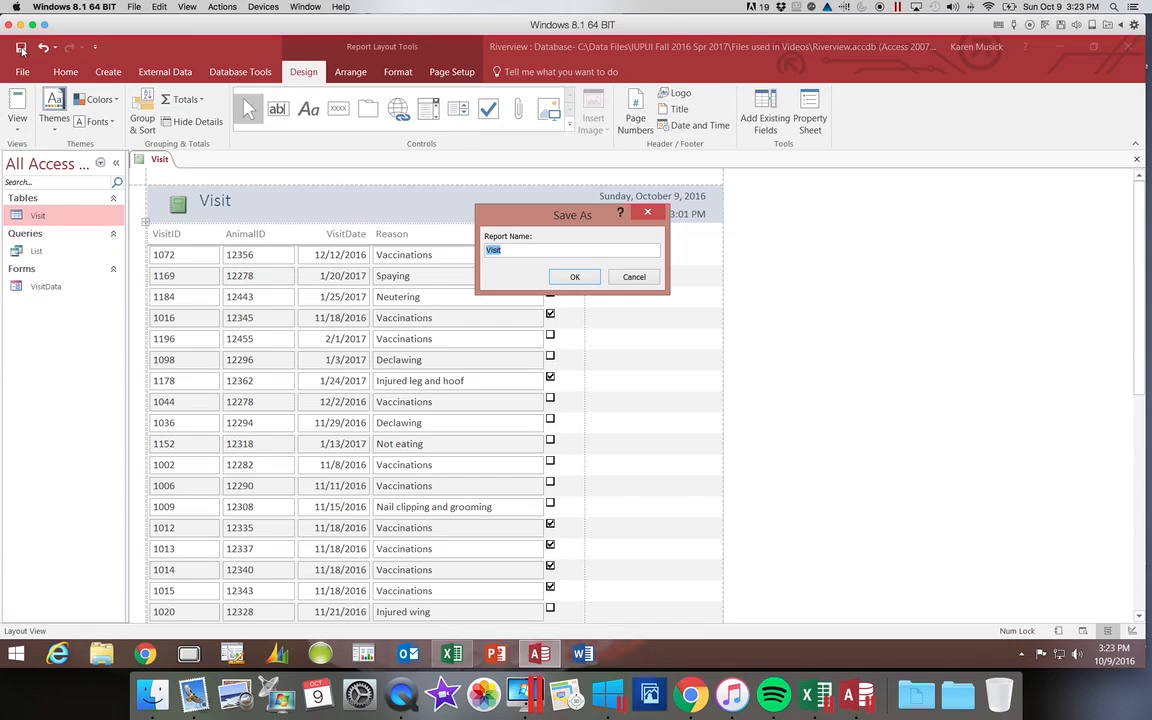
type("V")
key("Return")
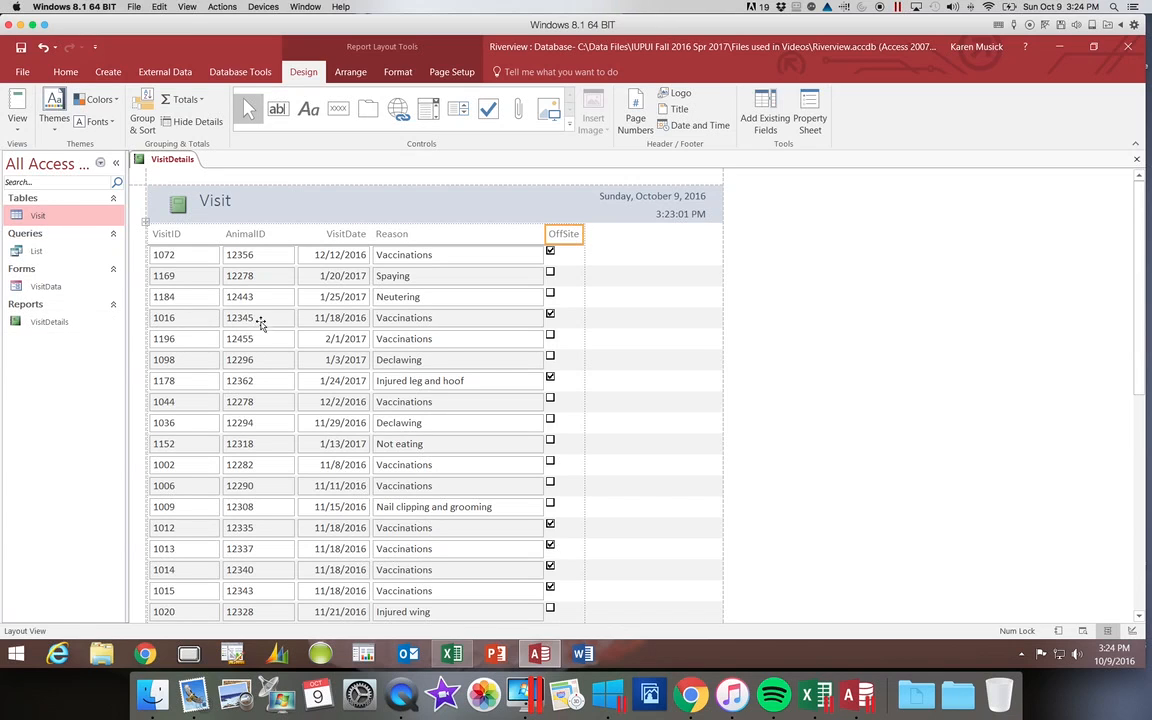
Open the report's print settings, review the available printers, choose Adobe PDF, and cancel without printing.
left_click(22, 71)
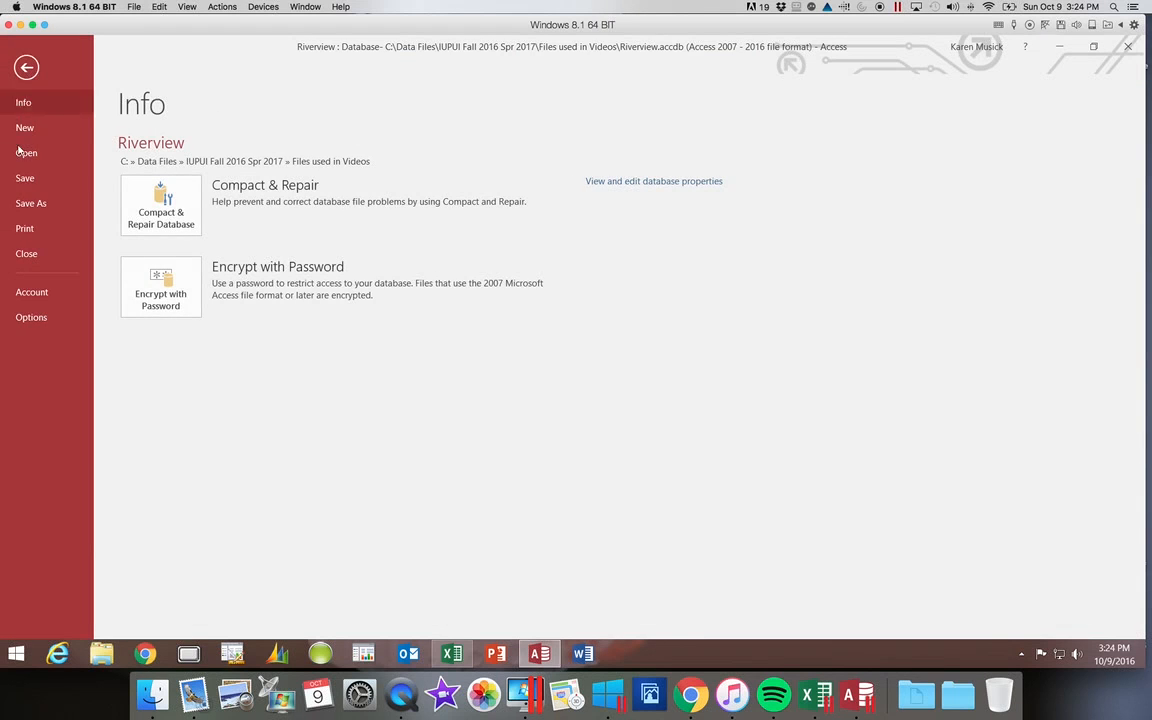
left_click(26, 229)
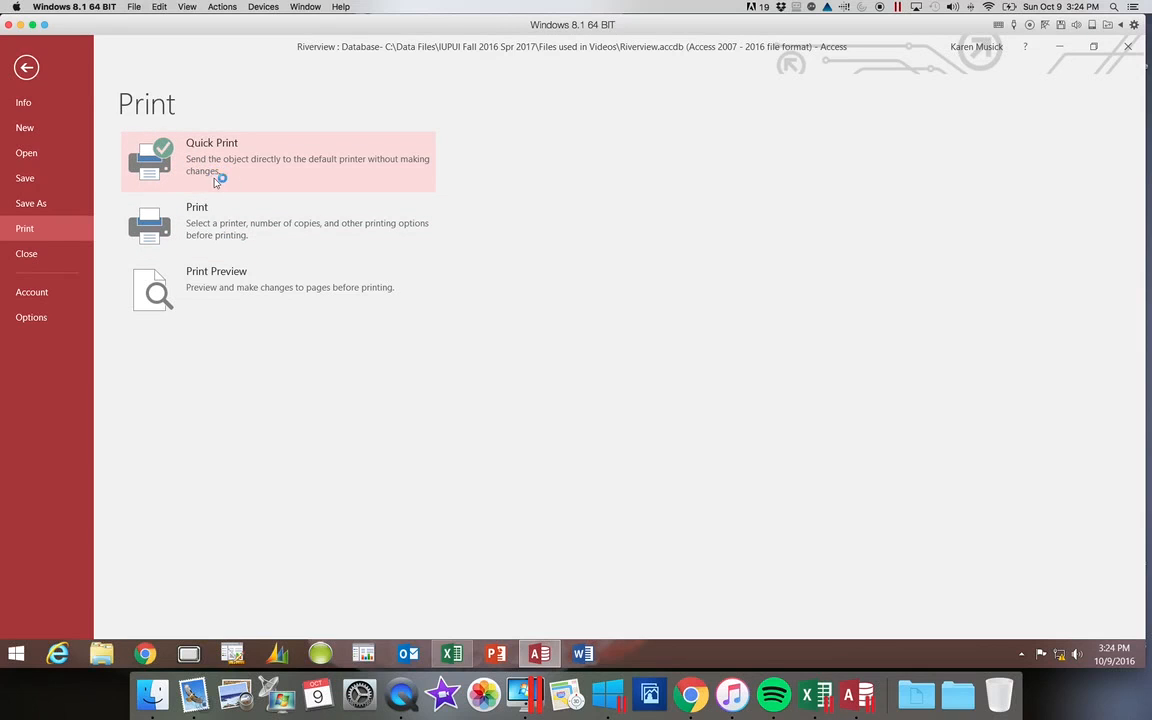
left_click(174, 232)
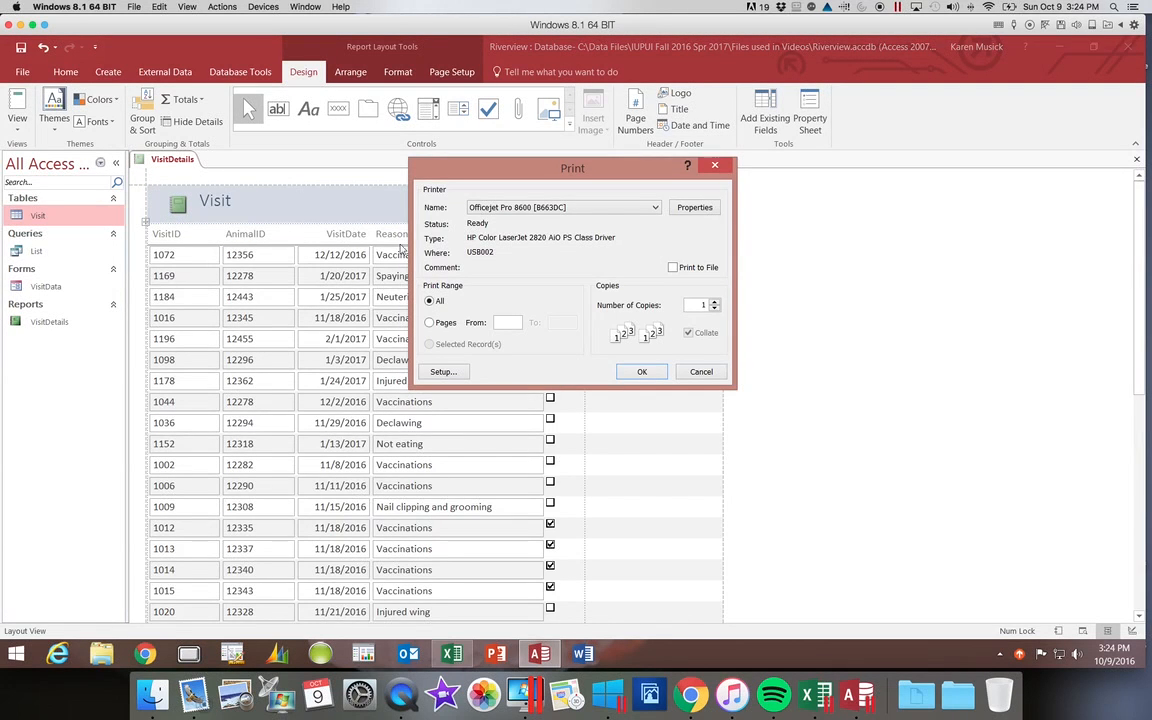
left_click(538, 208)
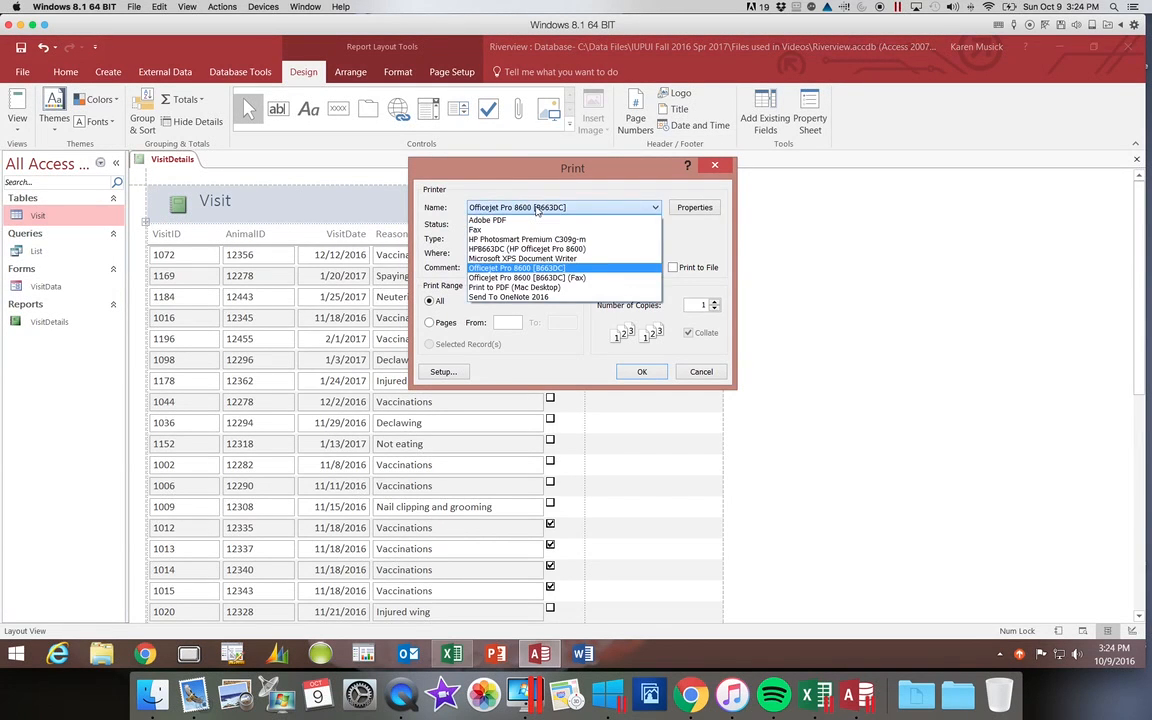
left_click(538, 208)
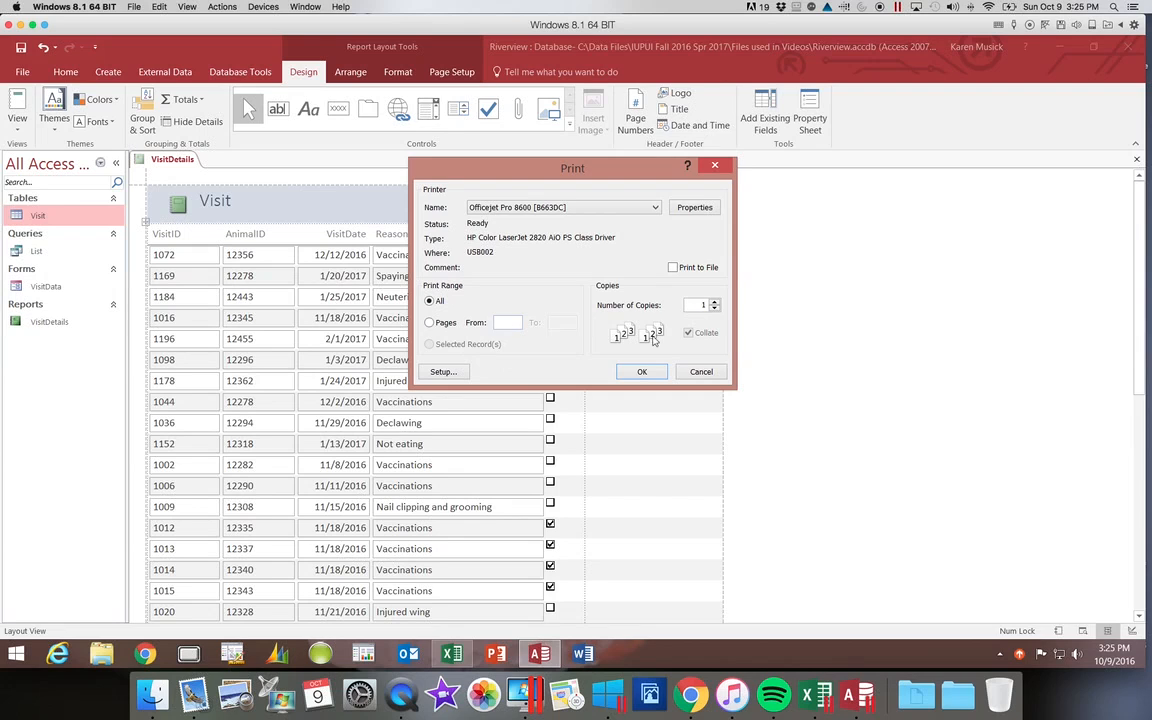
left_click(657, 207)
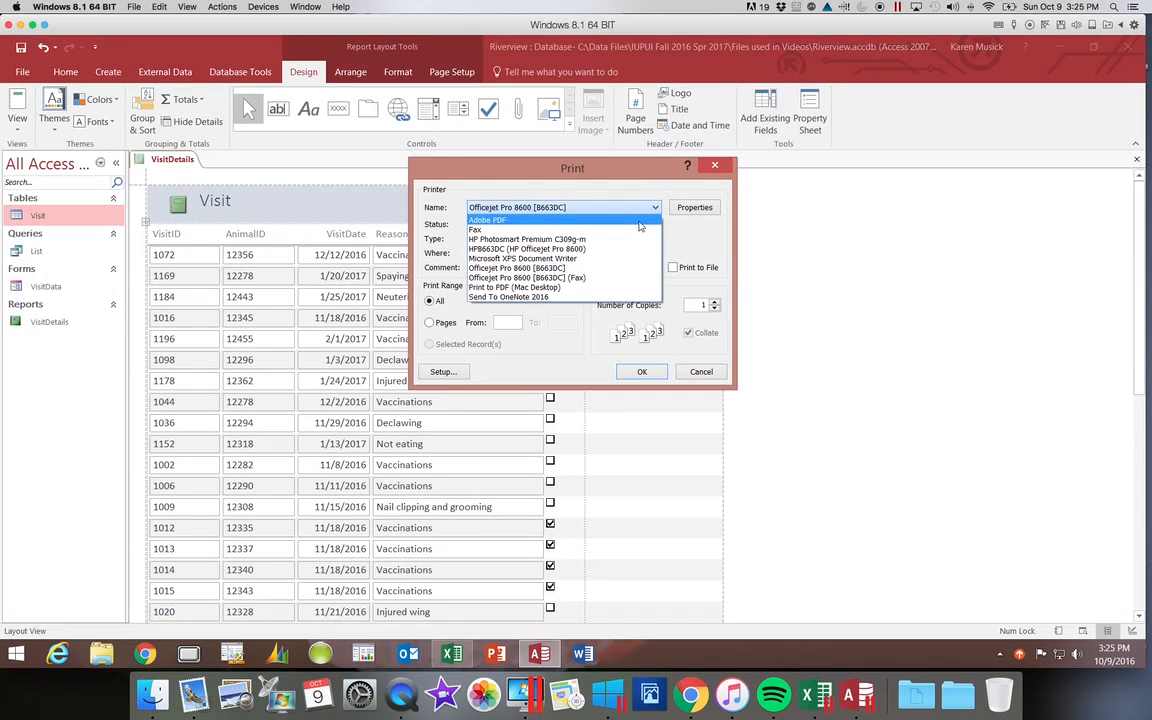
left_click(639, 220)
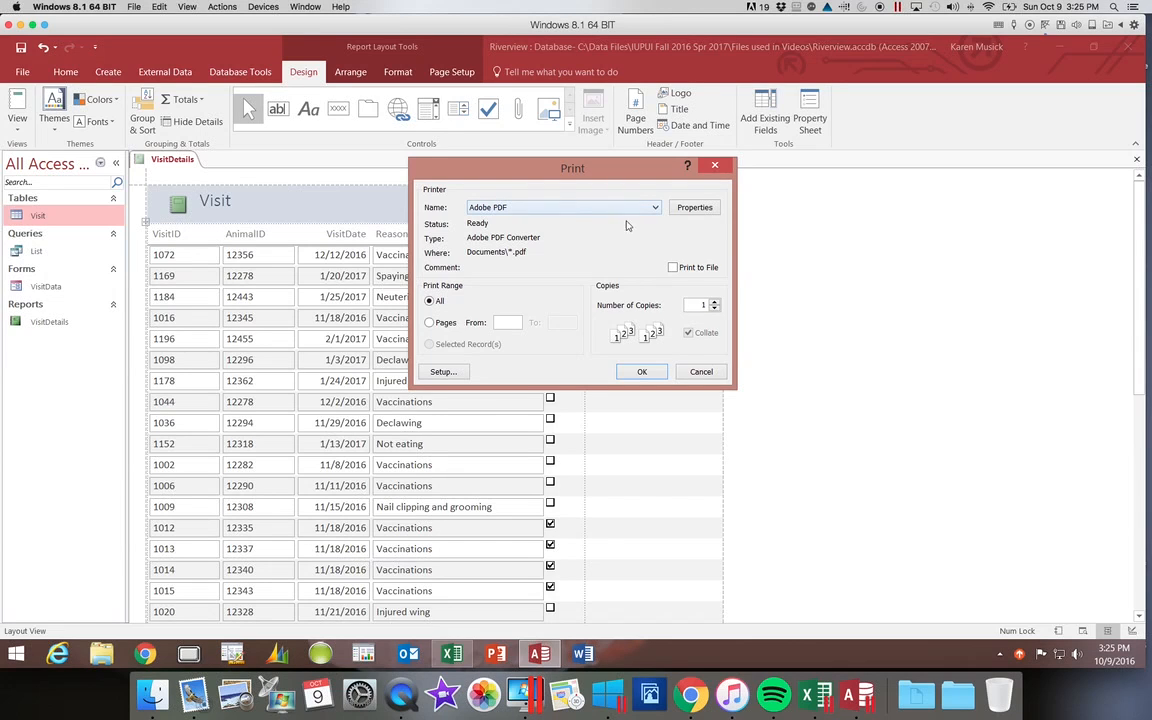
left_click(703, 371)
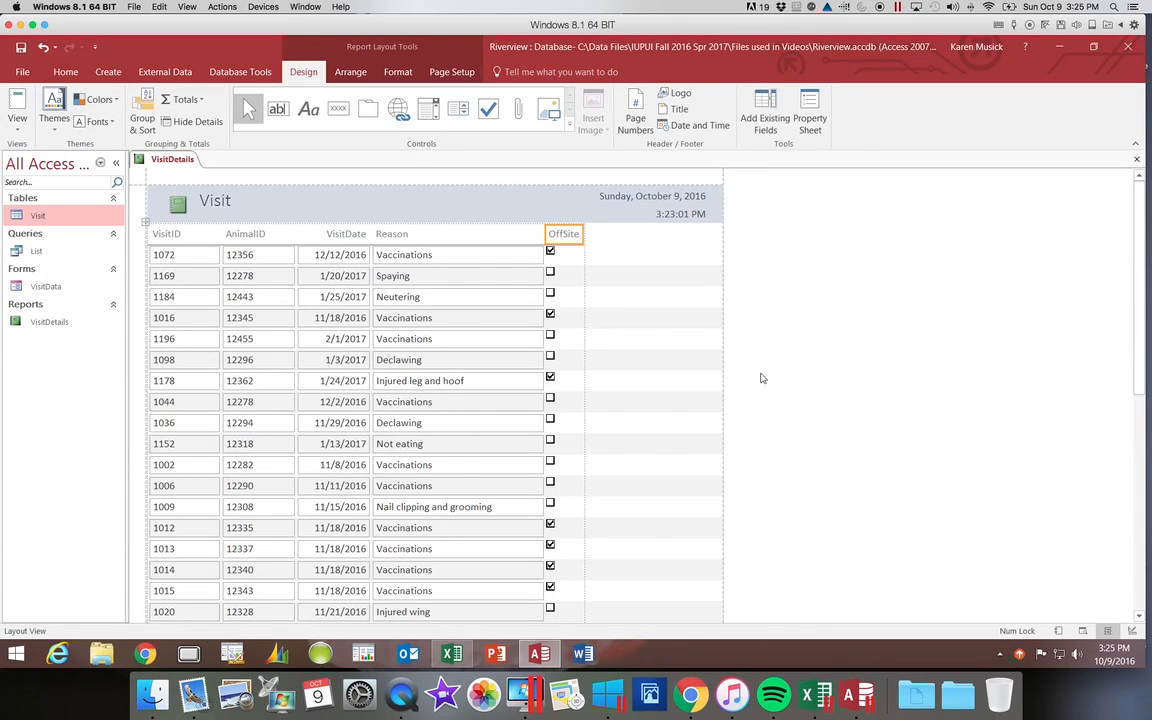
Close the VisitDetails report.
left_click(1138, 161)
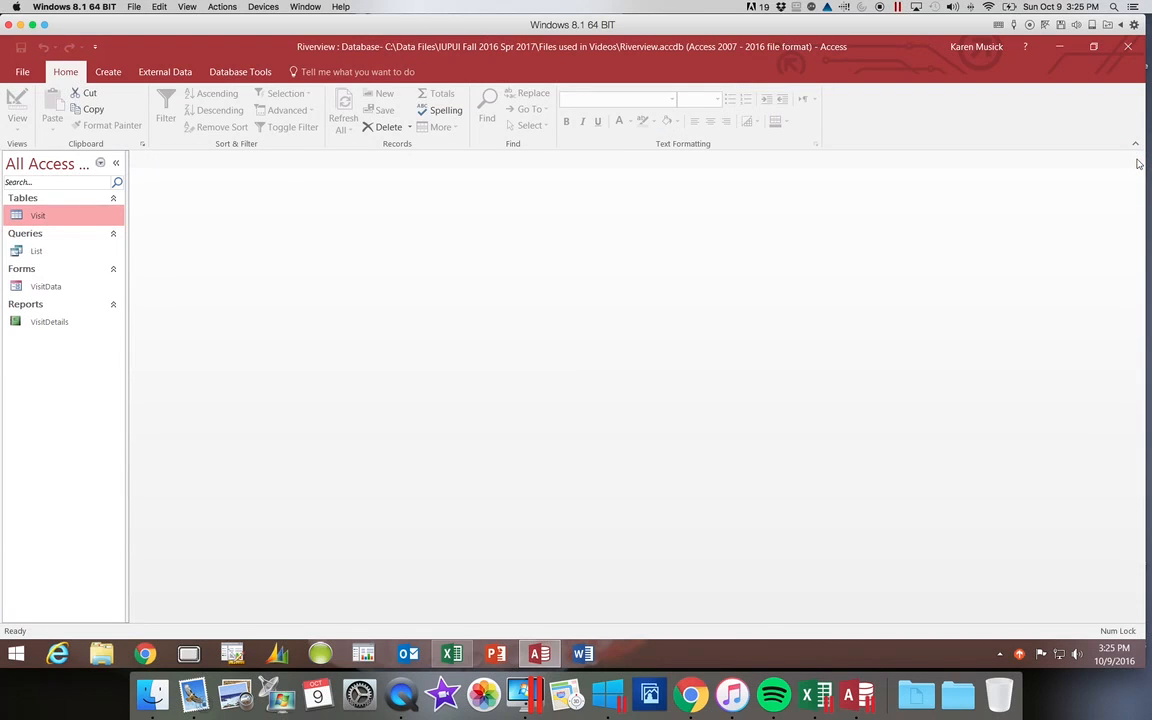